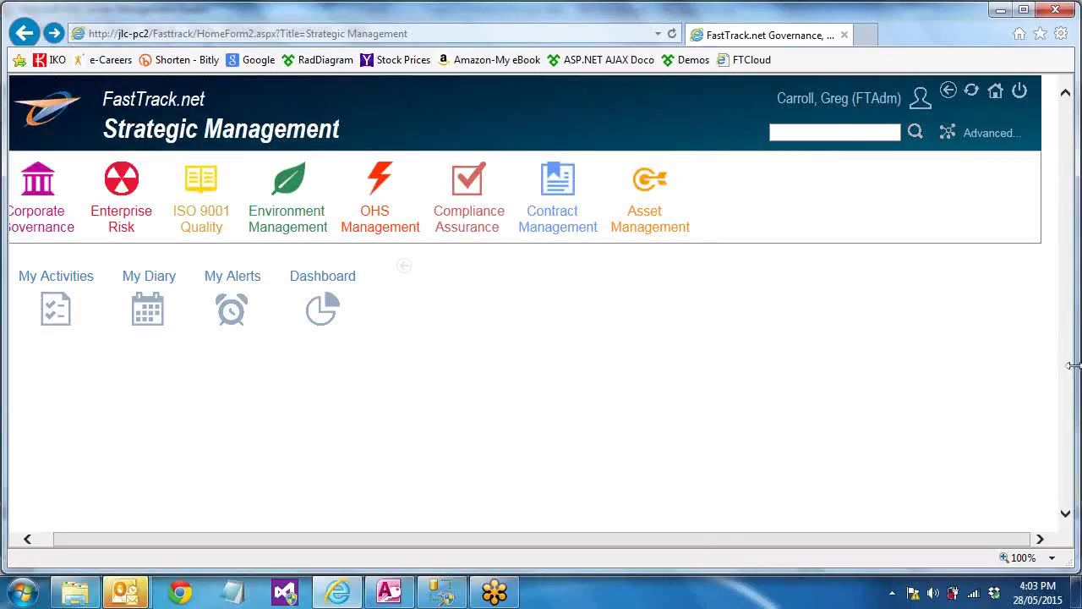
pyautogui.click(1025, 12)
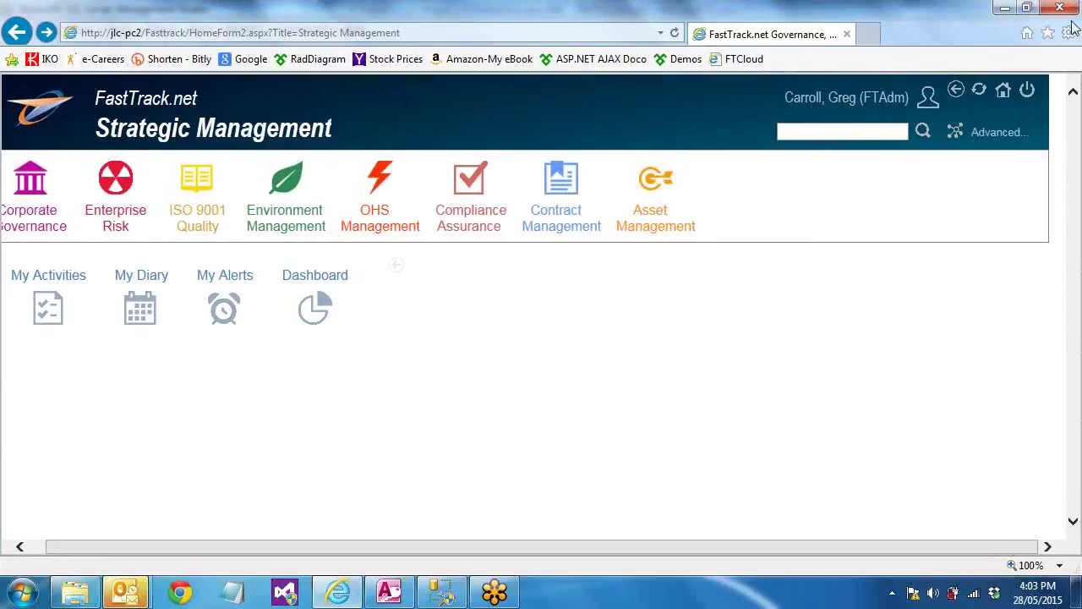
pyautogui.click(1026, 12)
pyautogui.moveTo(1069, 114)
pyautogui.mouseDown()
pyautogui.moveTo(657, 114)
pyautogui.moveTo(1079, 114)
pyautogui.mouseUp()
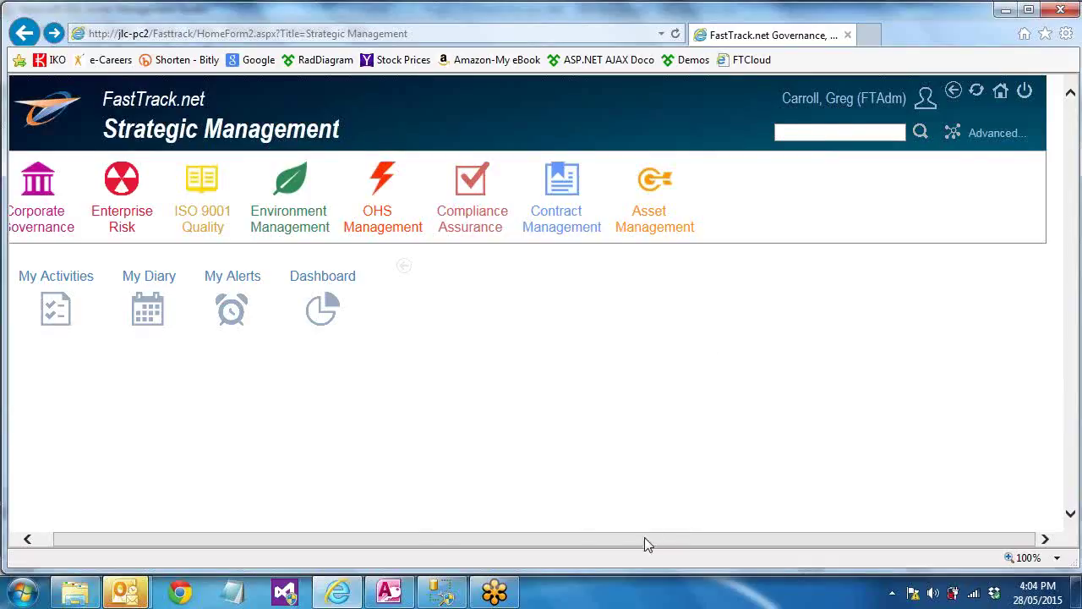
# Step: View the ISO 9001 Quality module and go back to the Strategic Management page
pyautogui.moveTo(644, 544); pyautogui.dragTo(321, 520)
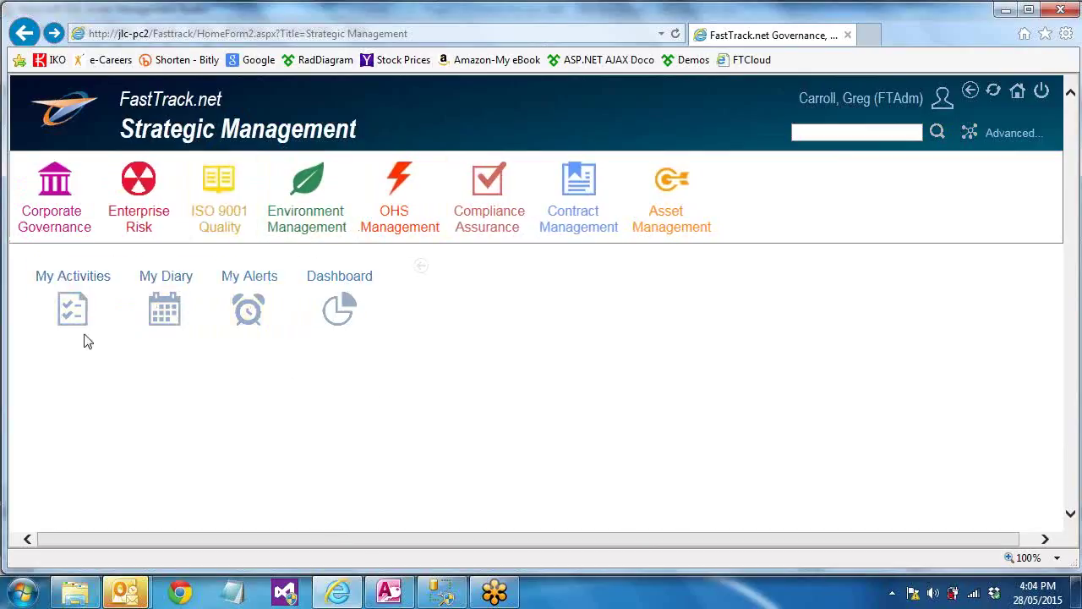
pyautogui.click(229, 203)
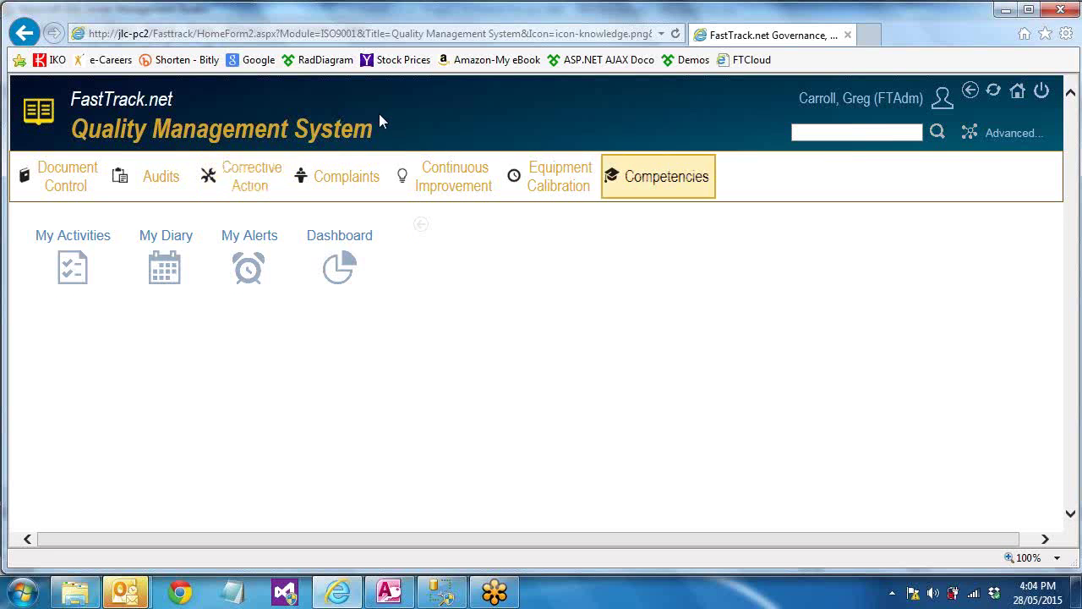
pyautogui.click(969, 92)
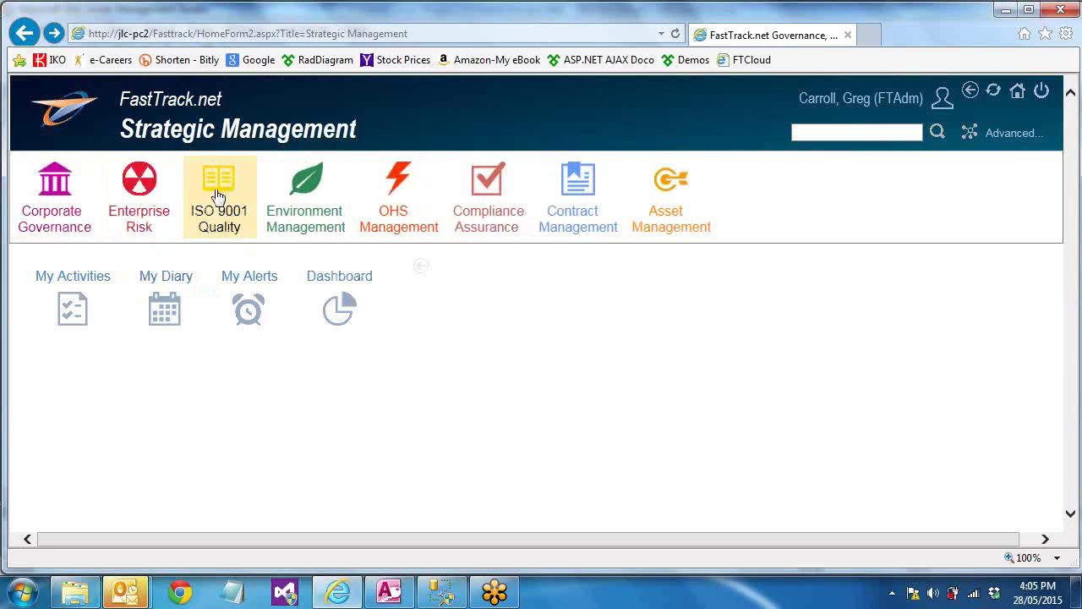
# Step: View the Document Control libraries in the ISO 9001 Quality module and return to the home page
pyautogui.click(209, 223)
pyautogui.click(479, 231)
pyautogui.click(225, 206)
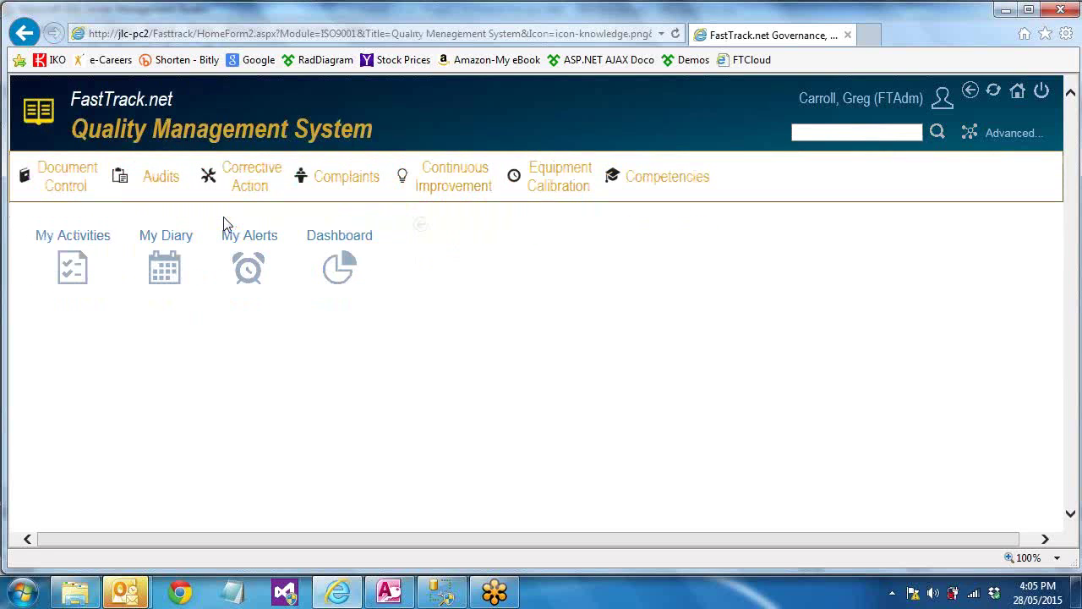
pyautogui.click(67, 181)
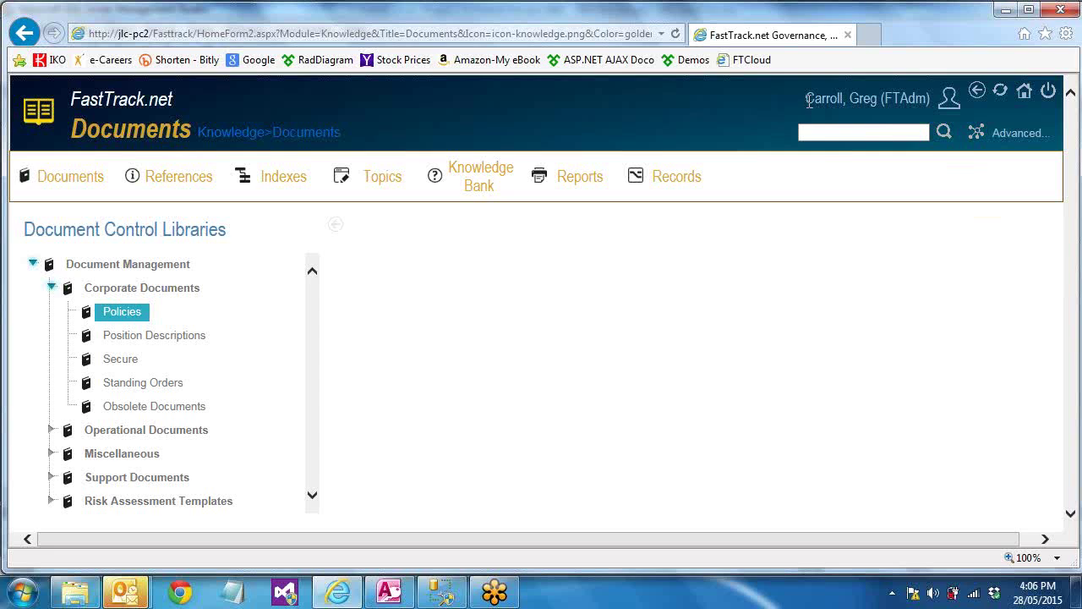
pyautogui.moveTo(810, 100); pyautogui.dragTo(934, 109)
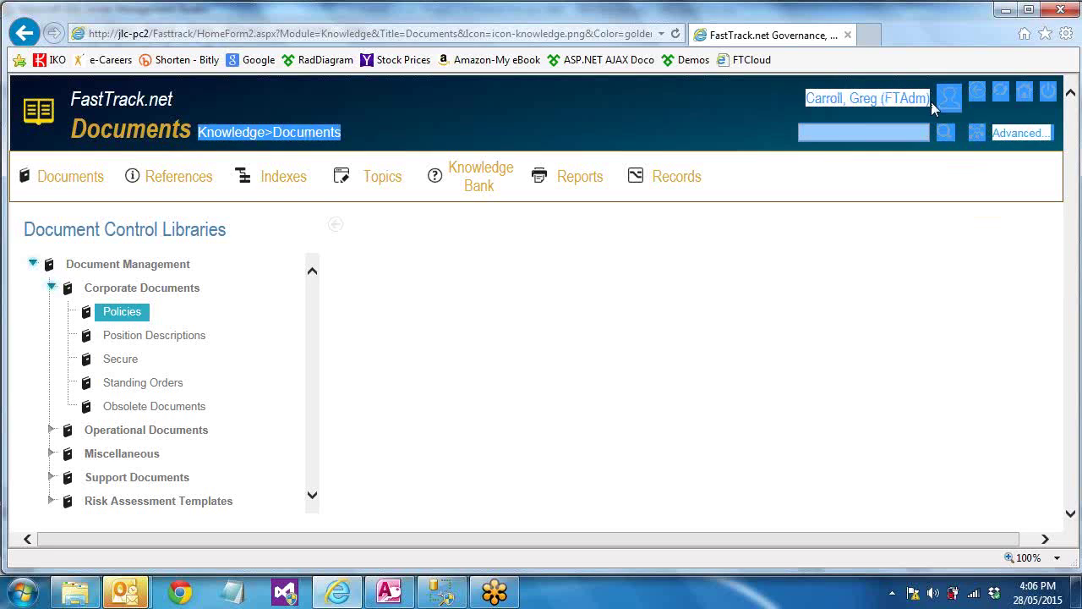
pyautogui.click(888, 110)
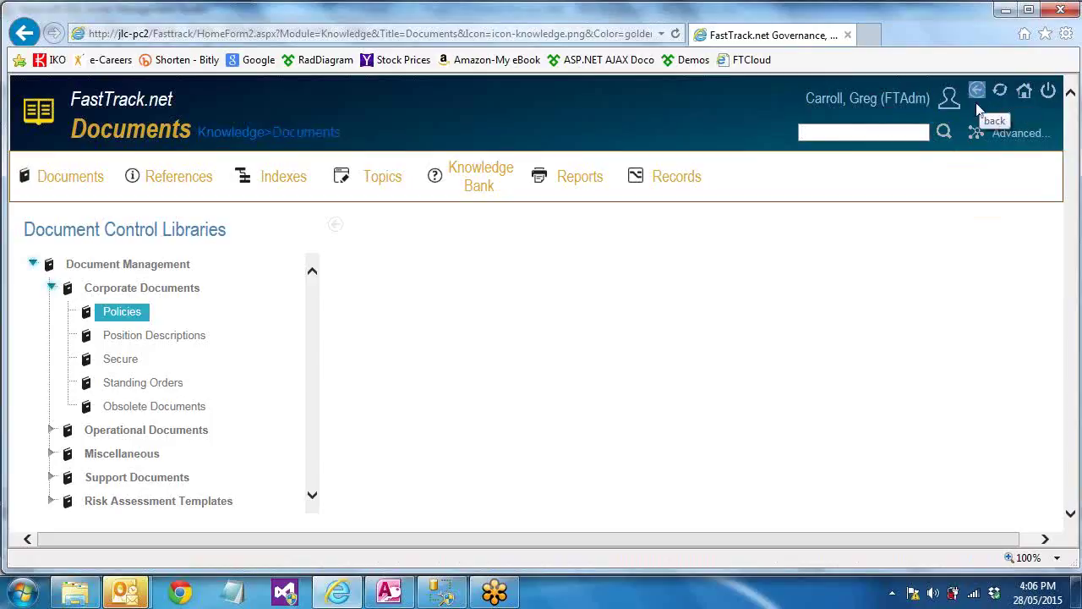
pyautogui.click(1025, 91)
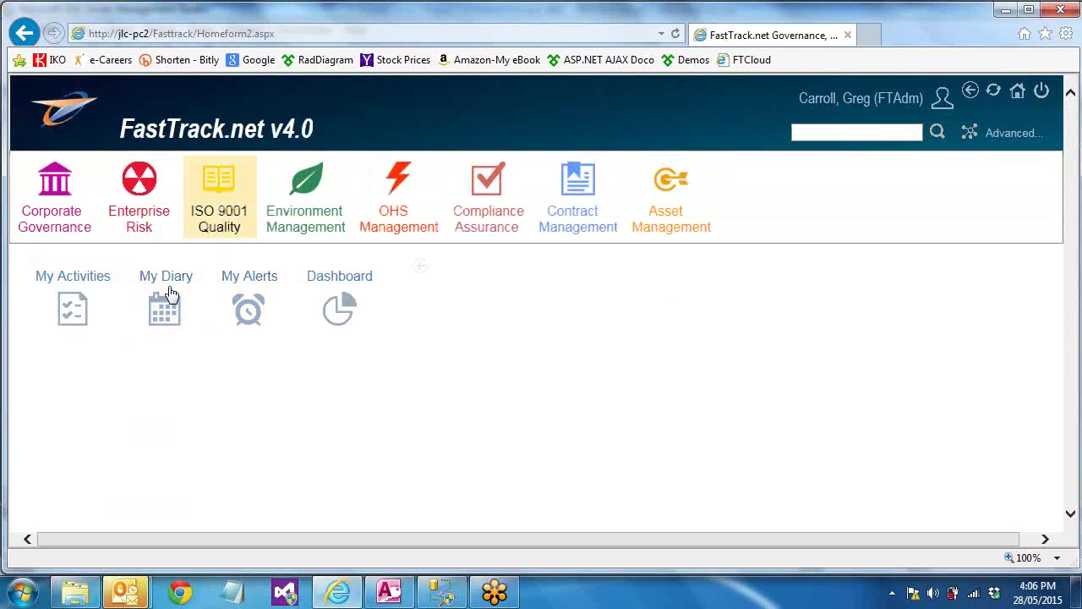
# Step: Open the Policies library under Corporate Documents through Document Control in the ISO 9001 Quality module
pyautogui.click(219, 216)
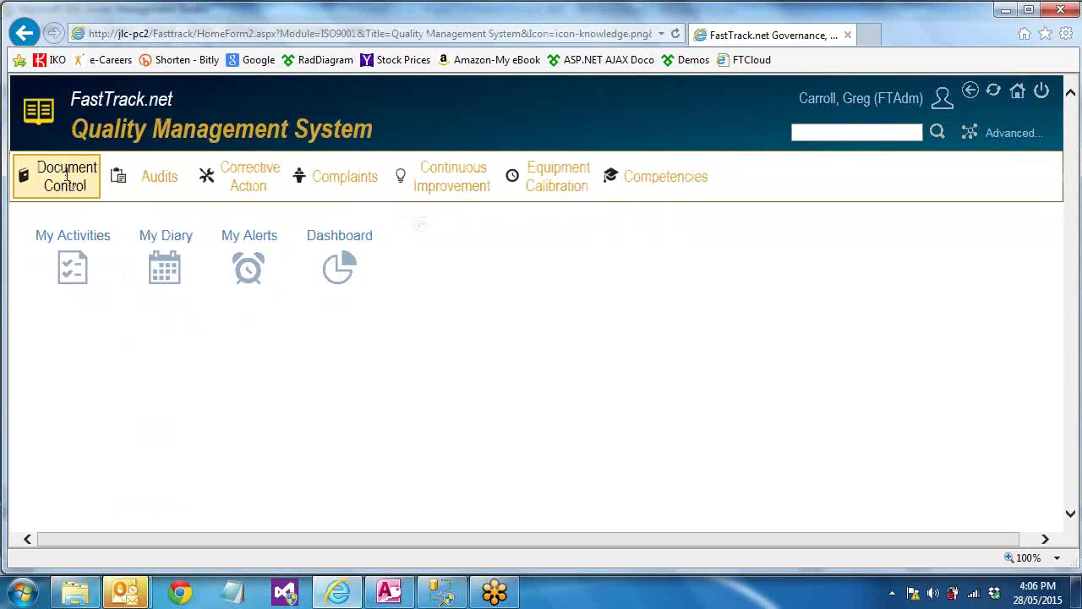
pyautogui.click(63, 175)
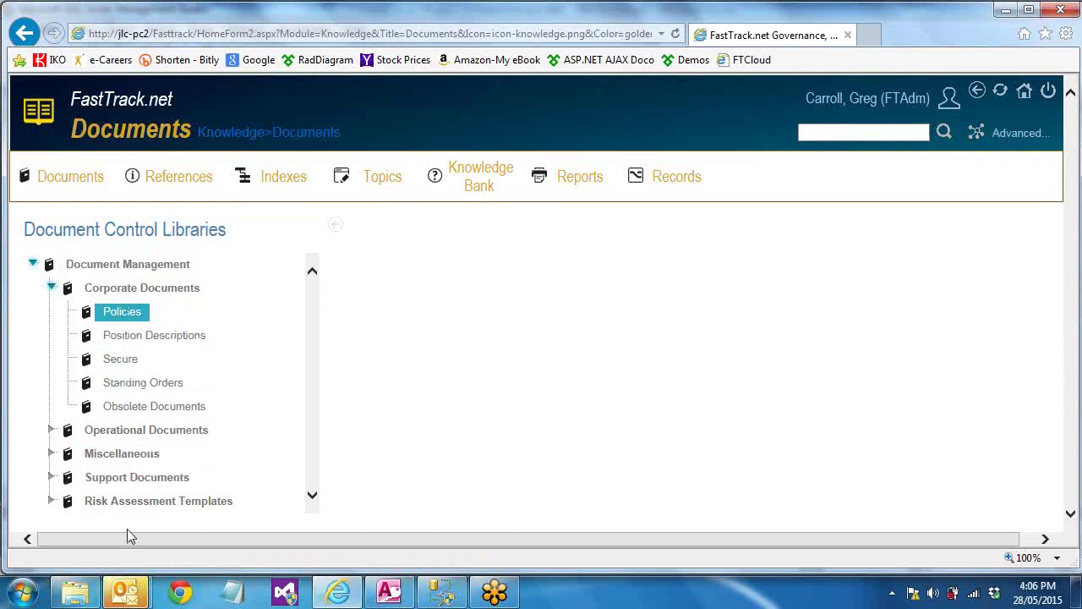
pyautogui.click(132, 318)
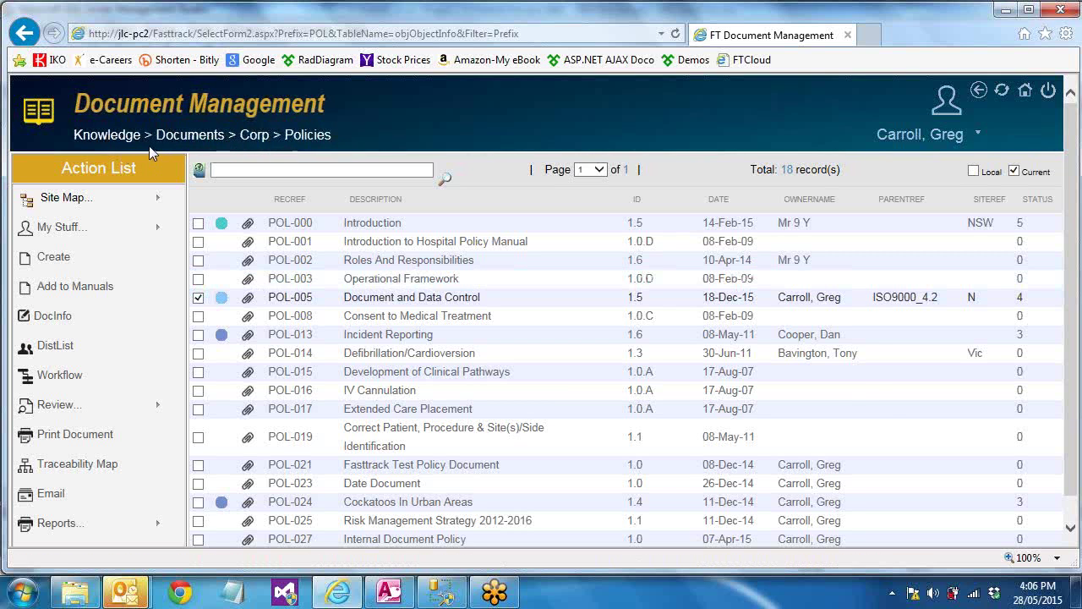
pyautogui.click(236, 142)
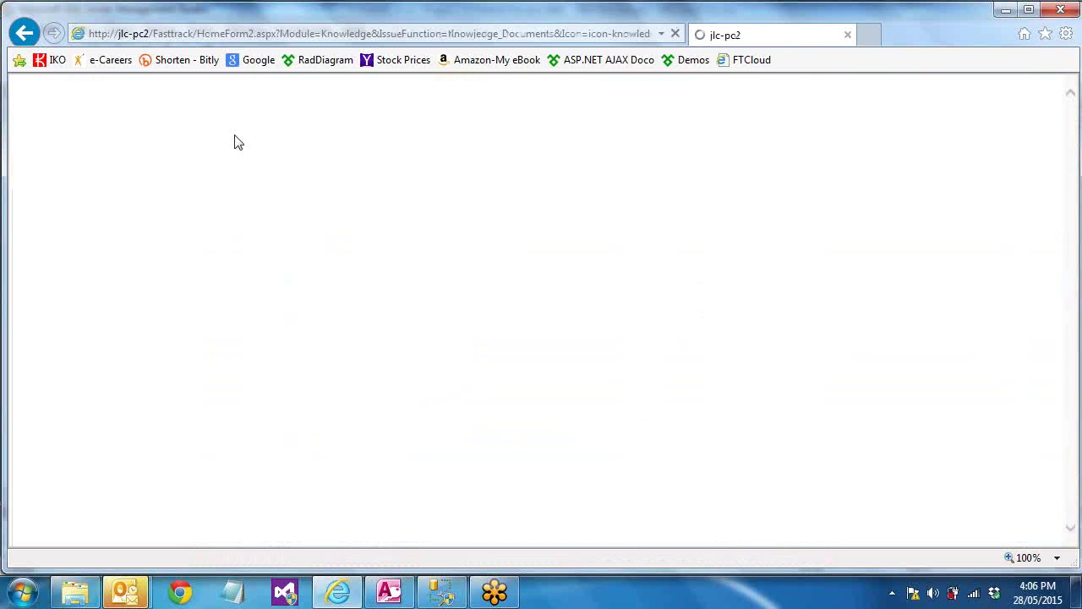
pyautogui.click(127, 315)
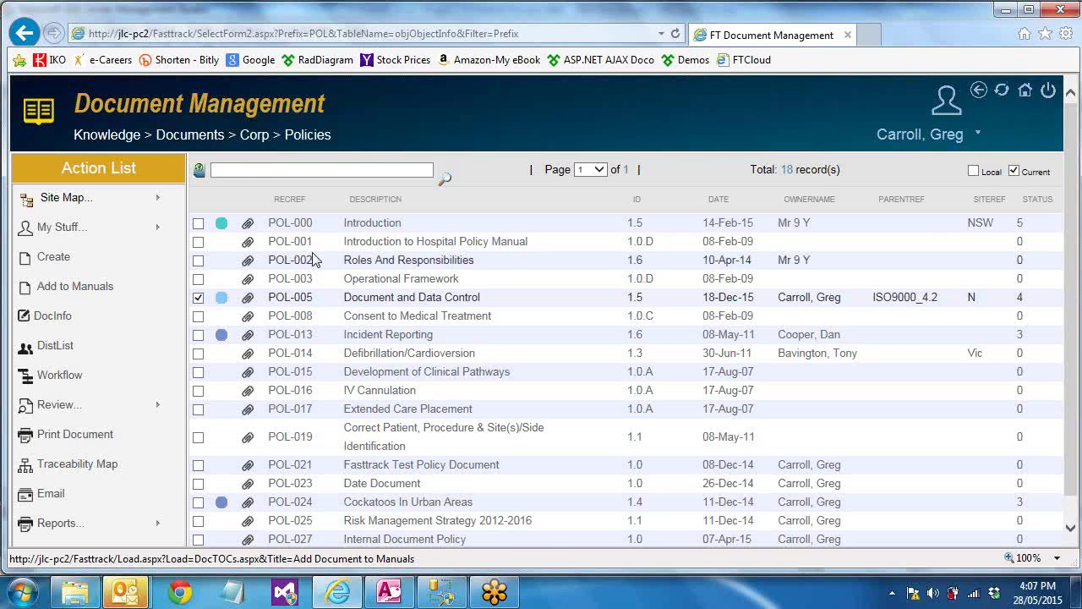
# Step: Examine the Site Map, My Stuff and Review submenus available for the policy records
pyautogui.moveTo(160, 230)
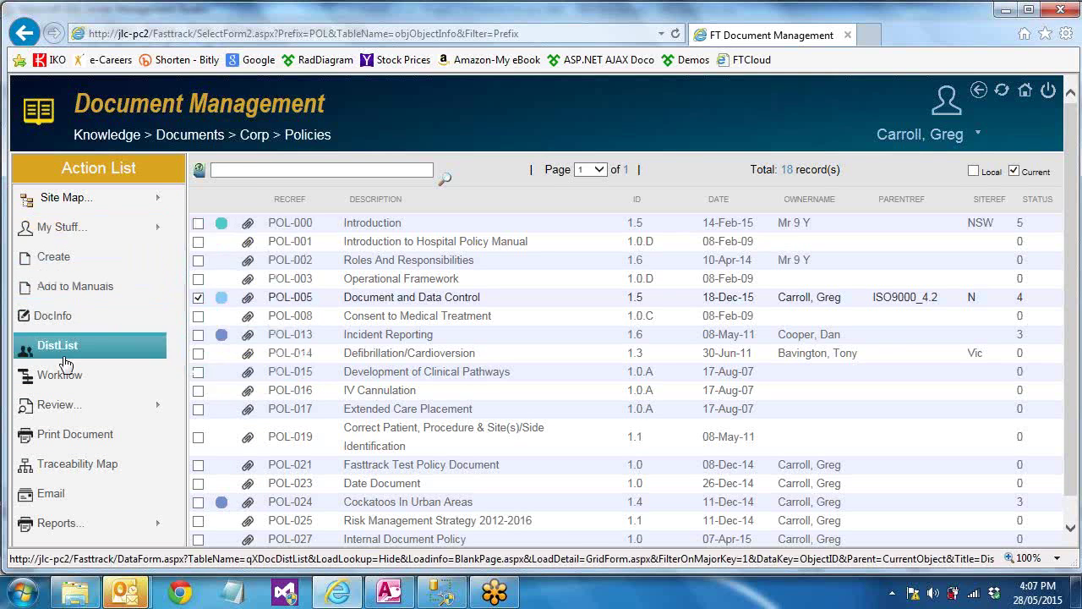
pyautogui.moveTo(65, 399)
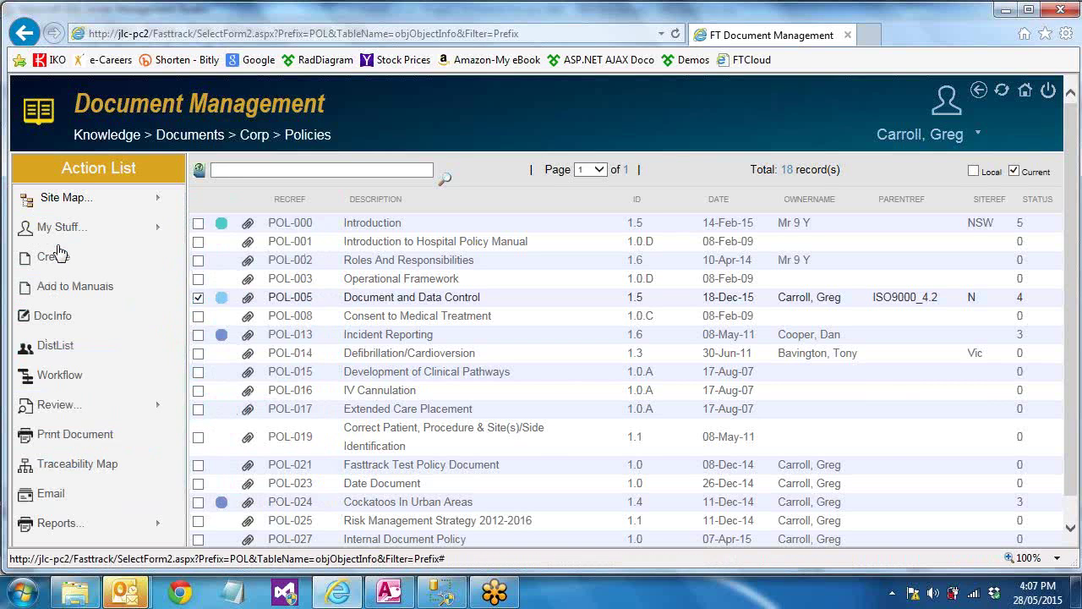
pyautogui.moveTo(61, 241)
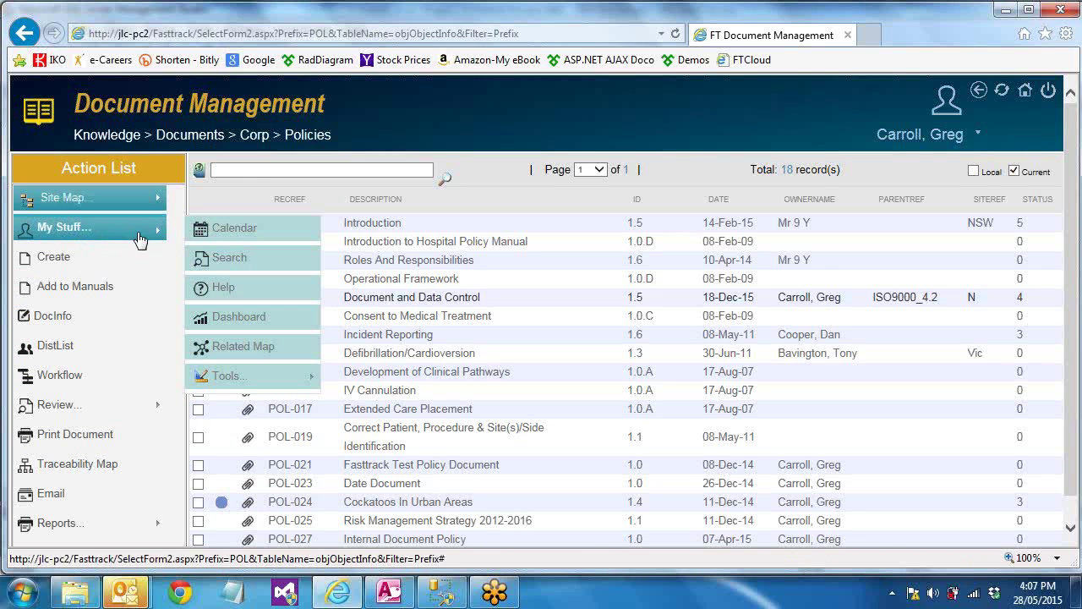
pyautogui.moveTo(135, 202)
pyautogui.moveTo(213, 245)
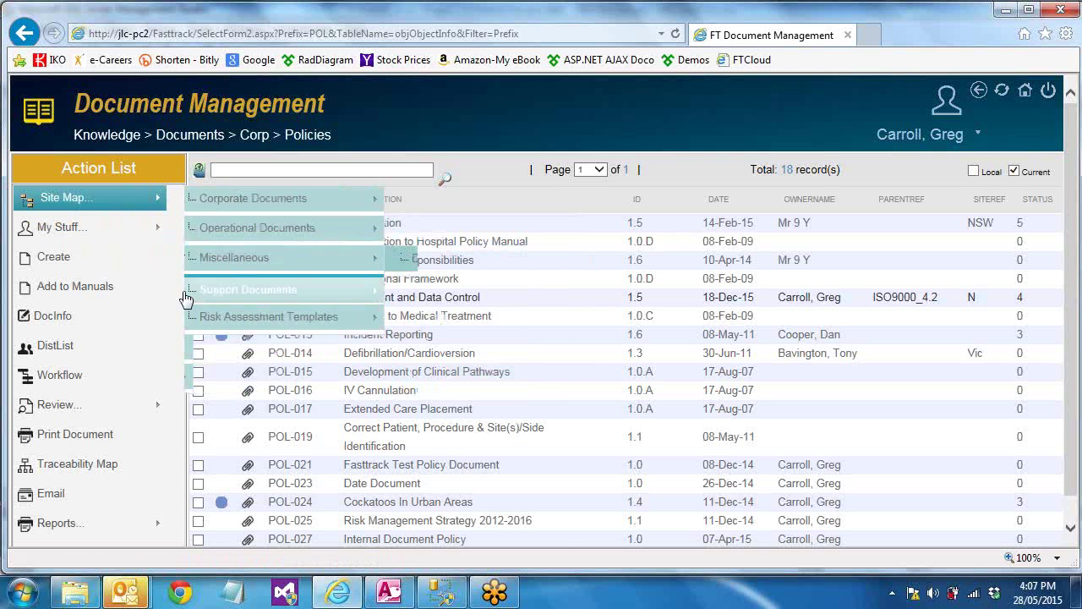
pyautogui.moveTo(106, 407)
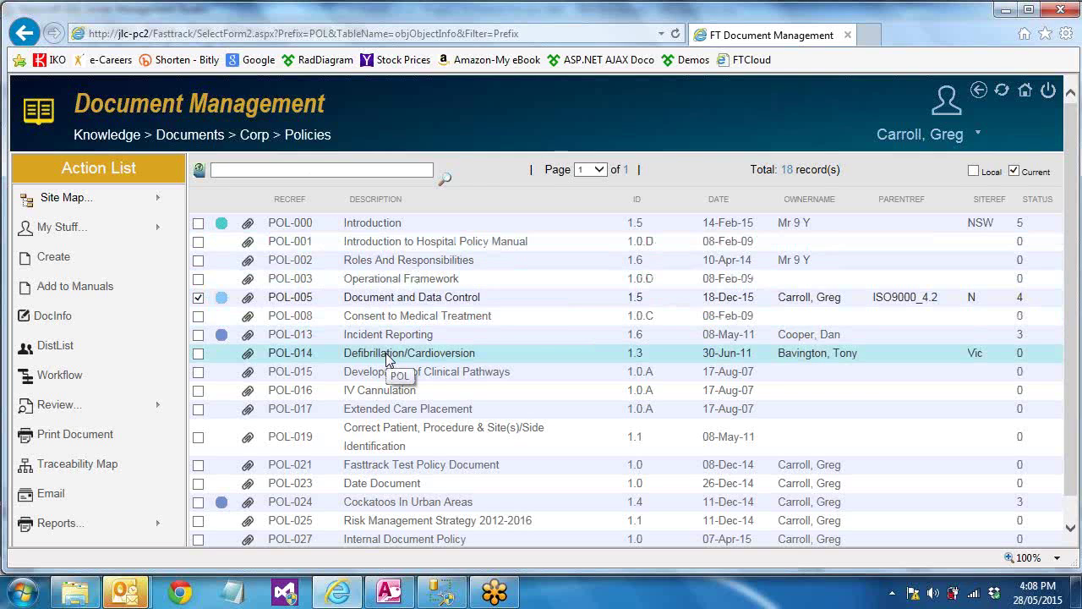
# Step: Sort the policies by description and open the traceability map of POL-024, Cockatoos In Urban Areas
pyautogui.click(388, 203)
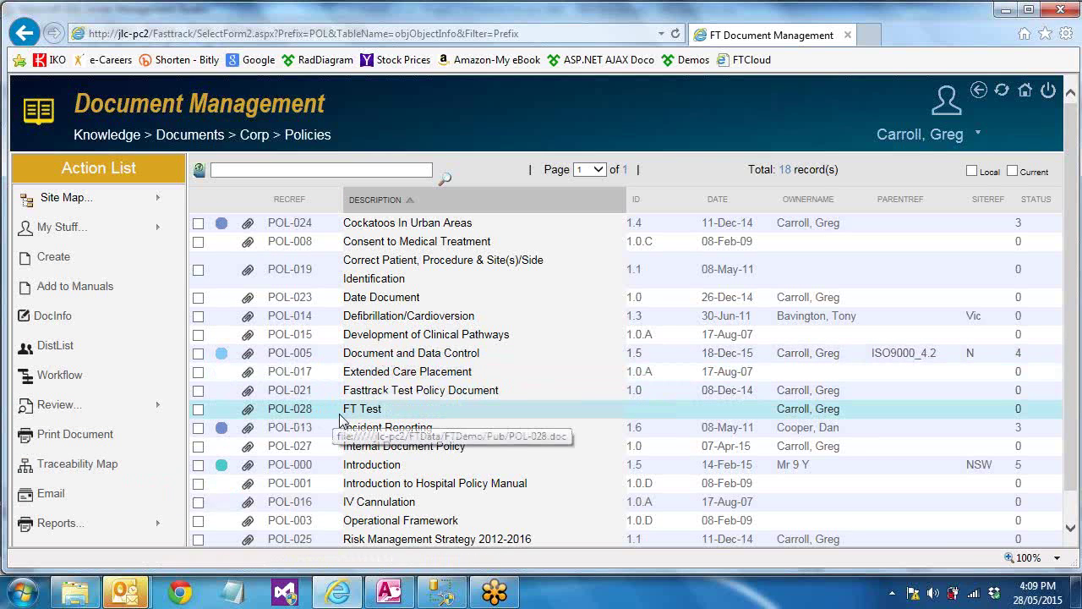
pyautogui.moveTo(164, 406)
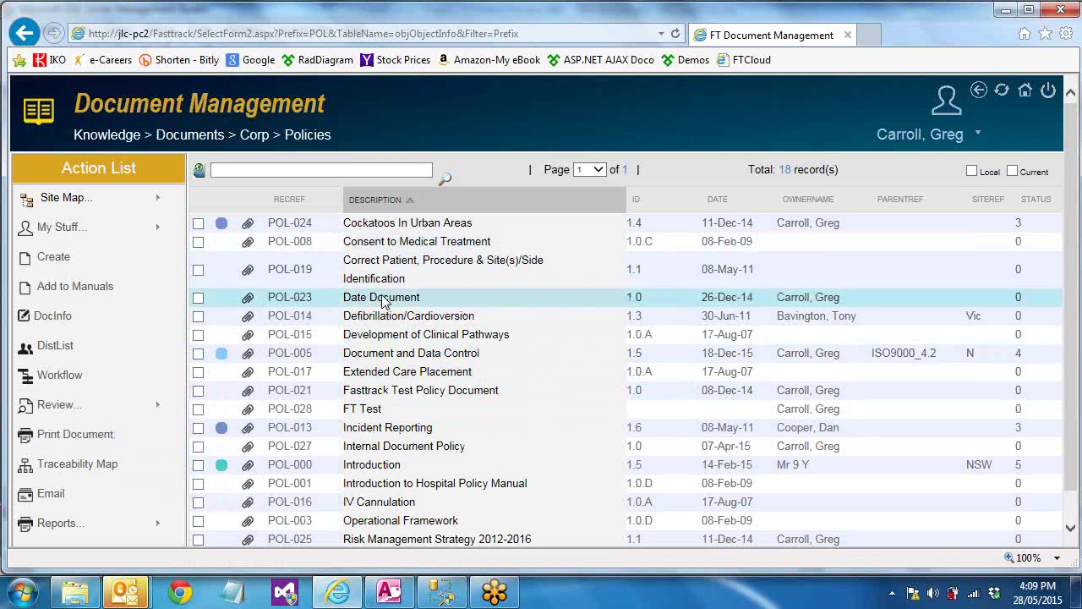
pyautogui.click(199, 223)
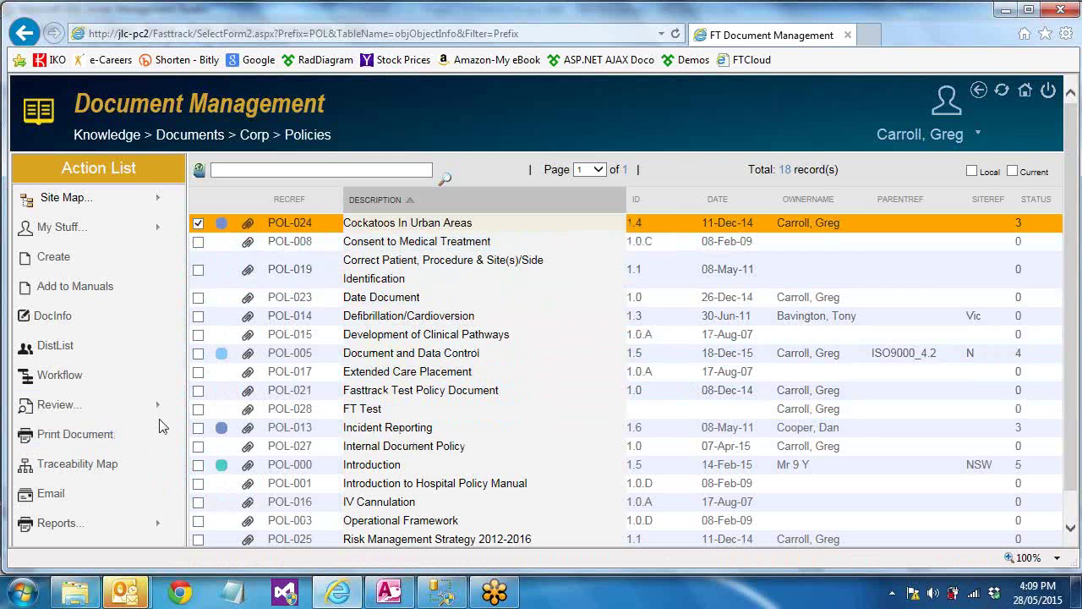
pyautogui.click(87, 464)
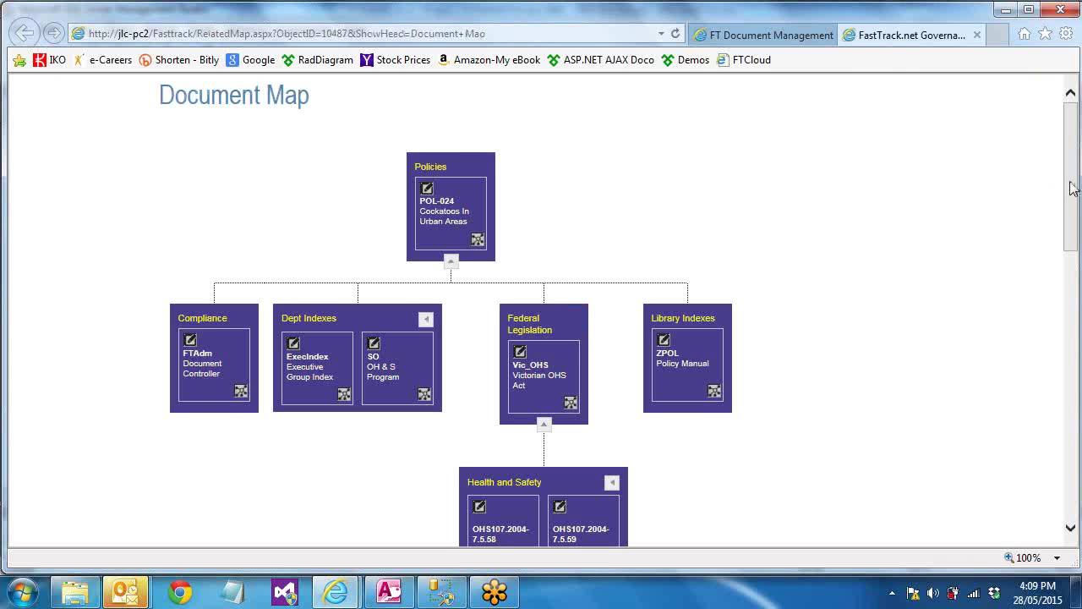
# Step: Examine the document map's POL-024 policy, Policy Manual library index and Federal Legislation entries
pyautogui.moveTo(1076, 189)
pyautogui.mouseDown()
pyautogui.moveTo(1078, 304)
pyautogui.moveTo(1079, 151)
pyautogui.mouseUp()
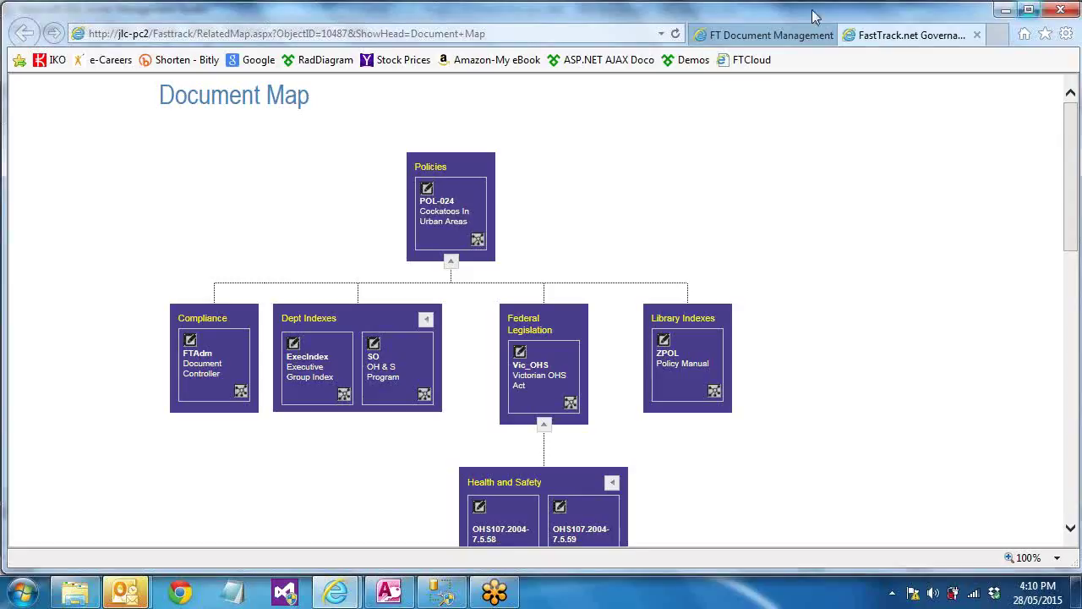
pyautogui.moveTo(437, 202); pyautogui.dragTo(476, 204)
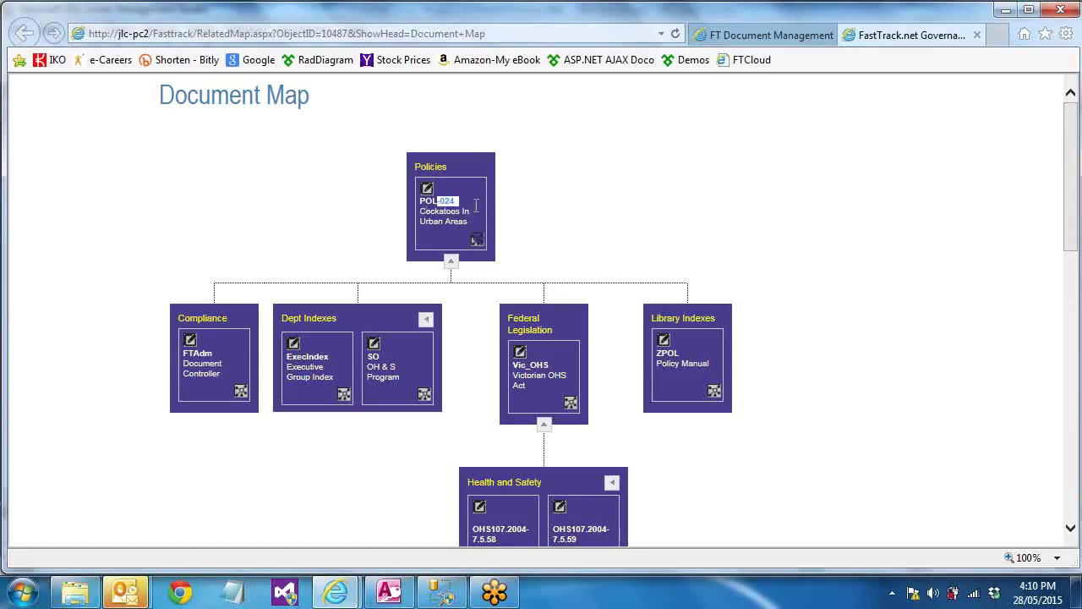
pyautogui.click(424, 224)
pyautogui.moveTo(712, 363); pyautogui.dragTo(653, 365)
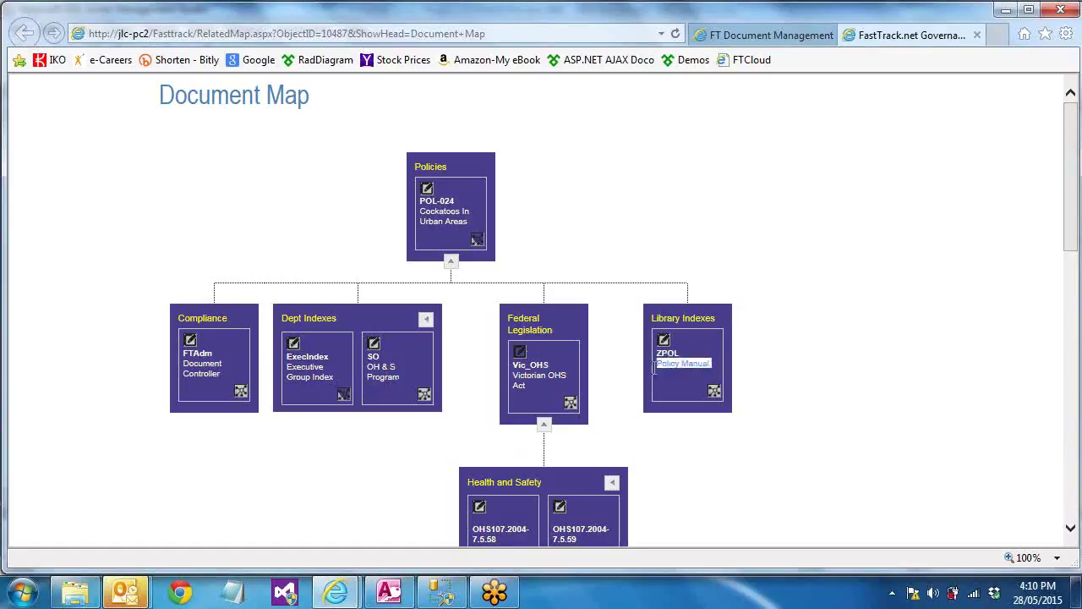
pyautogui.click(653, 366)
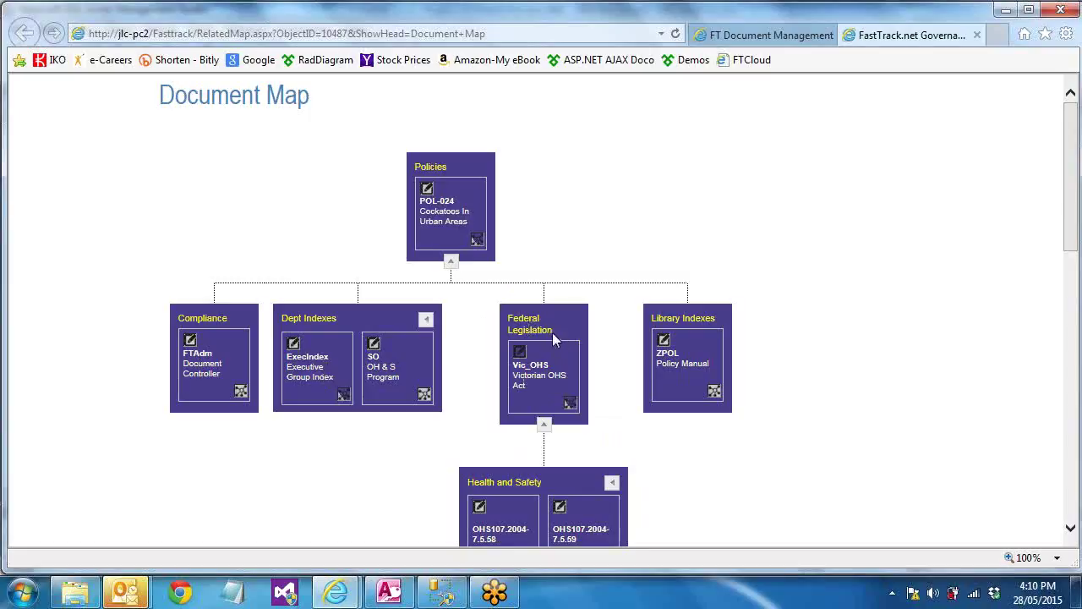
pyautogui.moveTo(551, 331); pyautogui.dragTo(511, 328)
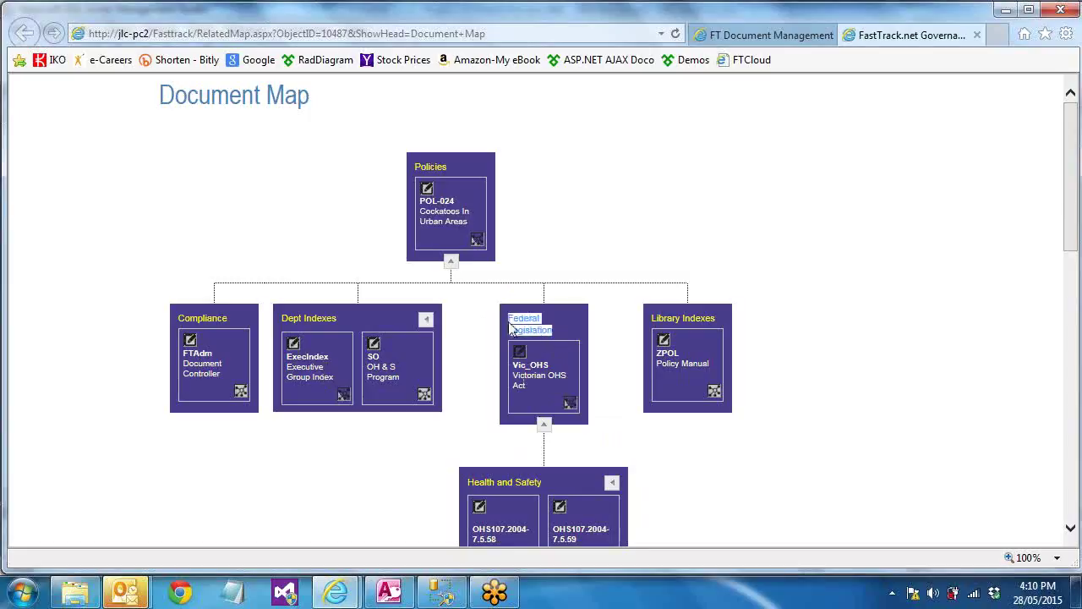
# Step: View the related records and the source document of the Vic_OHS Victorian OHS Act entry, closing each after viewing
pyautogui.click(570, 405)
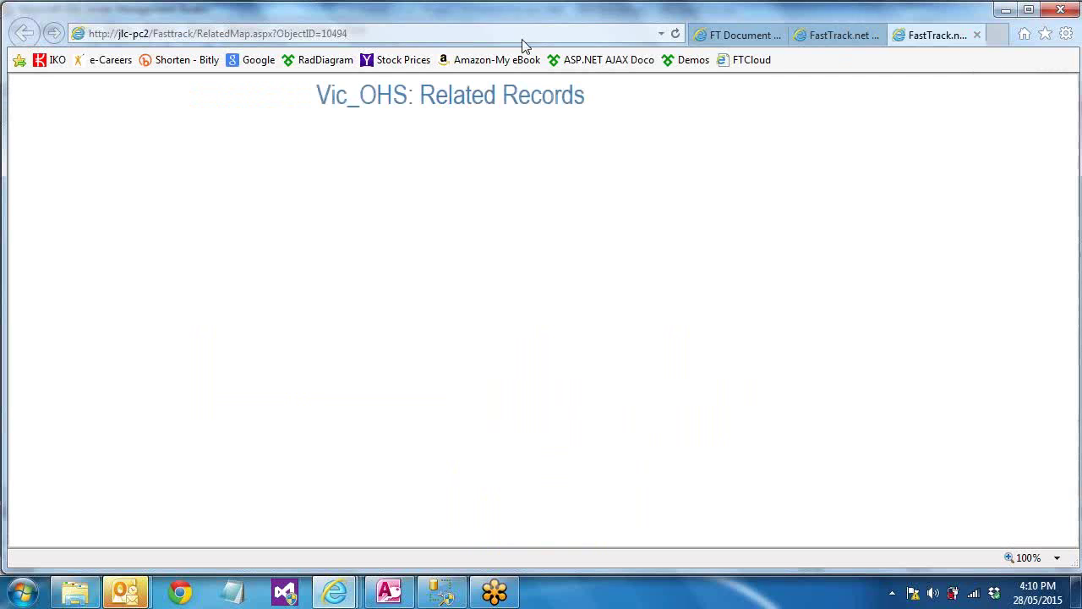
pyautogui.click(978, 35)
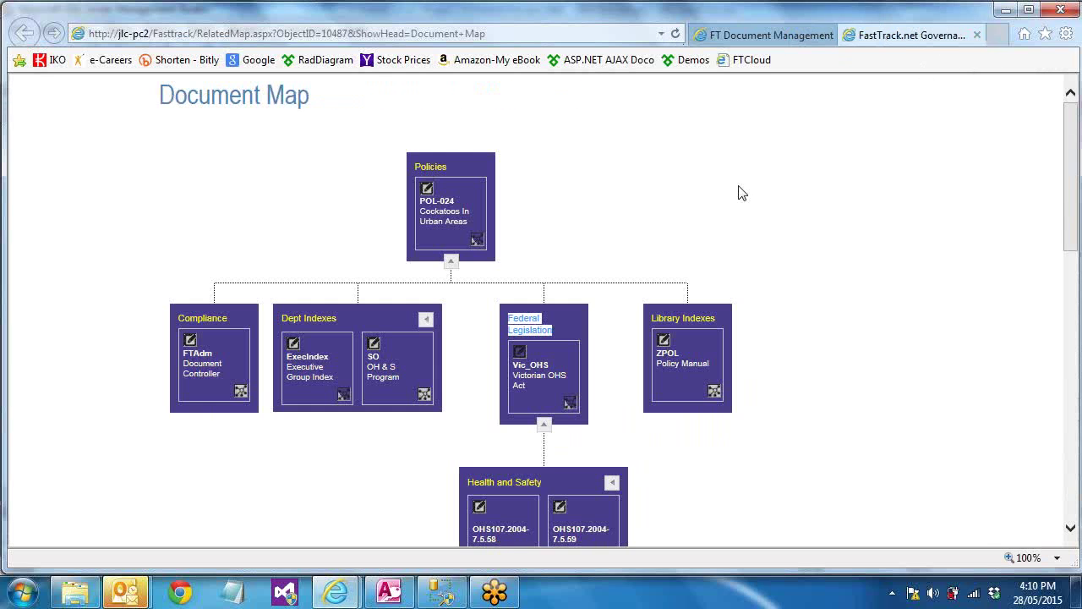
pyautogui.click(519, 352)
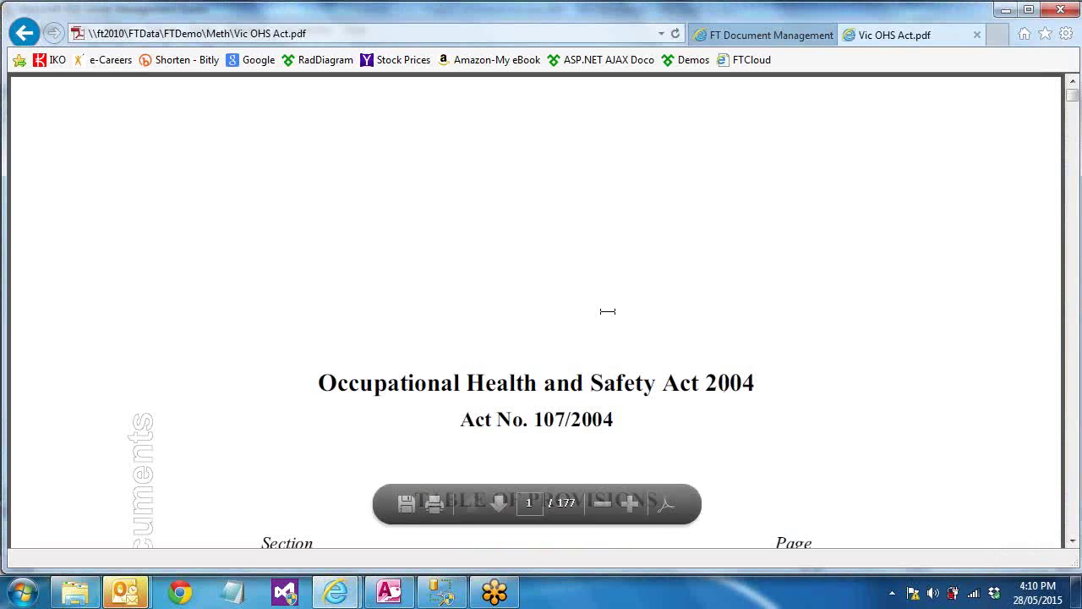
pyautogui.click(977, 36)
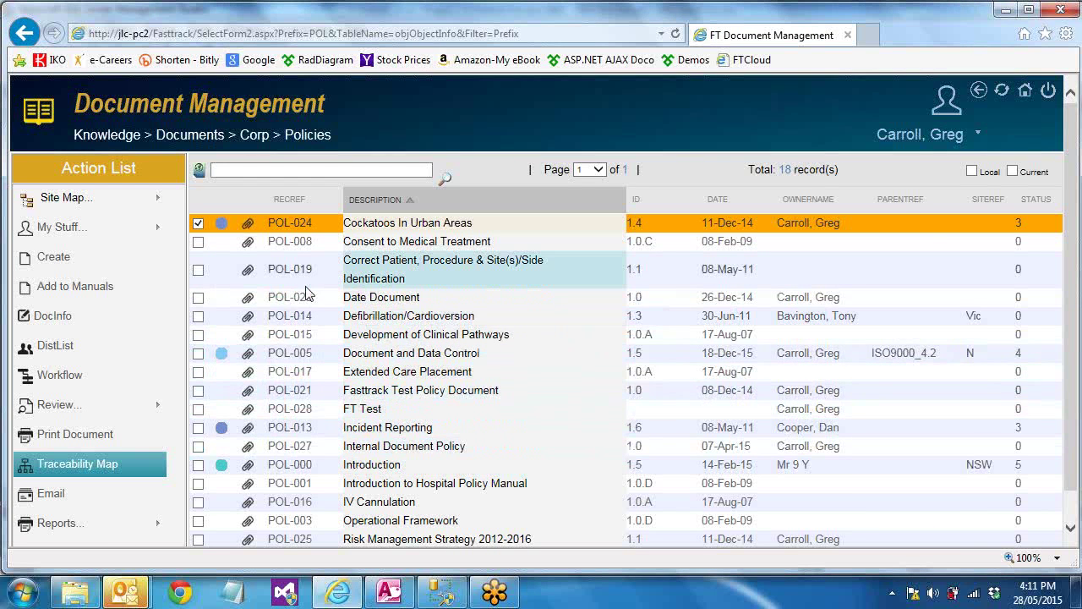
# Step: Try to open the document of policy POL-024 from the policies list
pyautogui.click(290, 223)
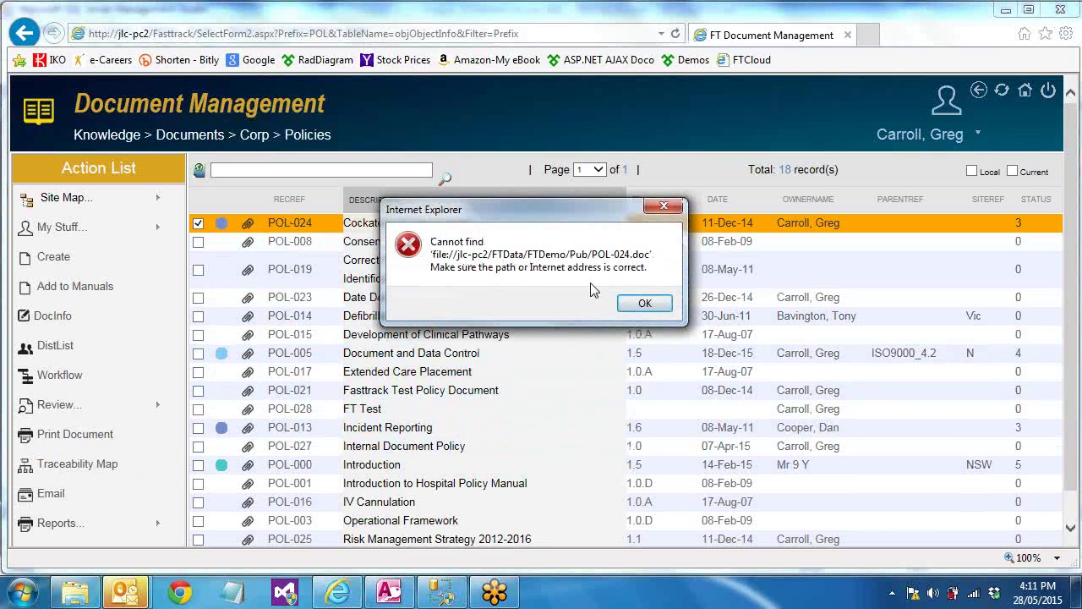
pyautogui.click(642, 306)
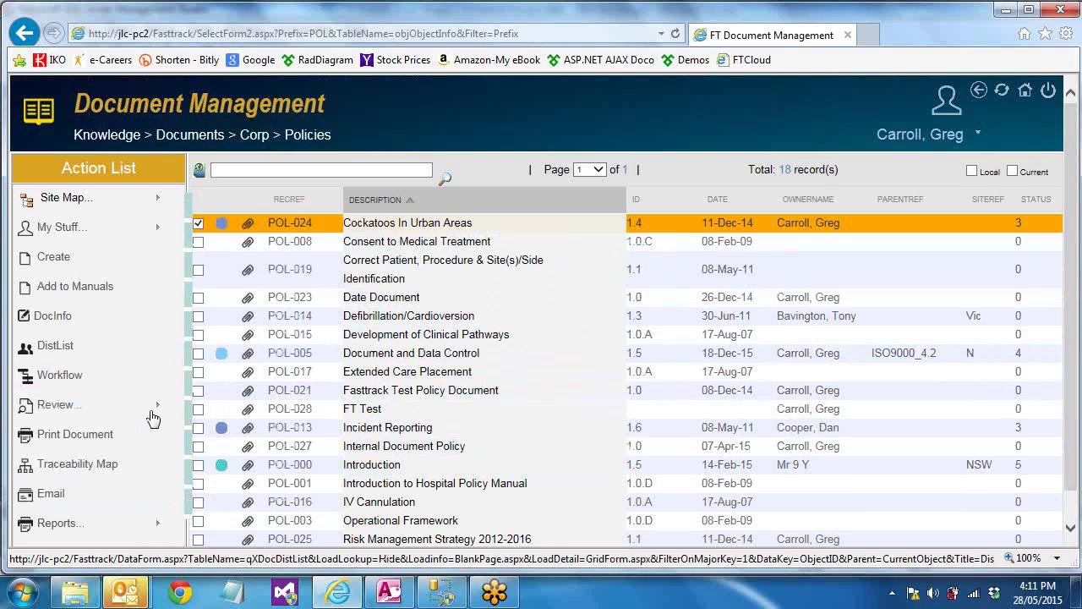
# Step: Open the document information of policy POL-024, view its history, related records and schedules, and close it
pyautogui.click(53, 316)
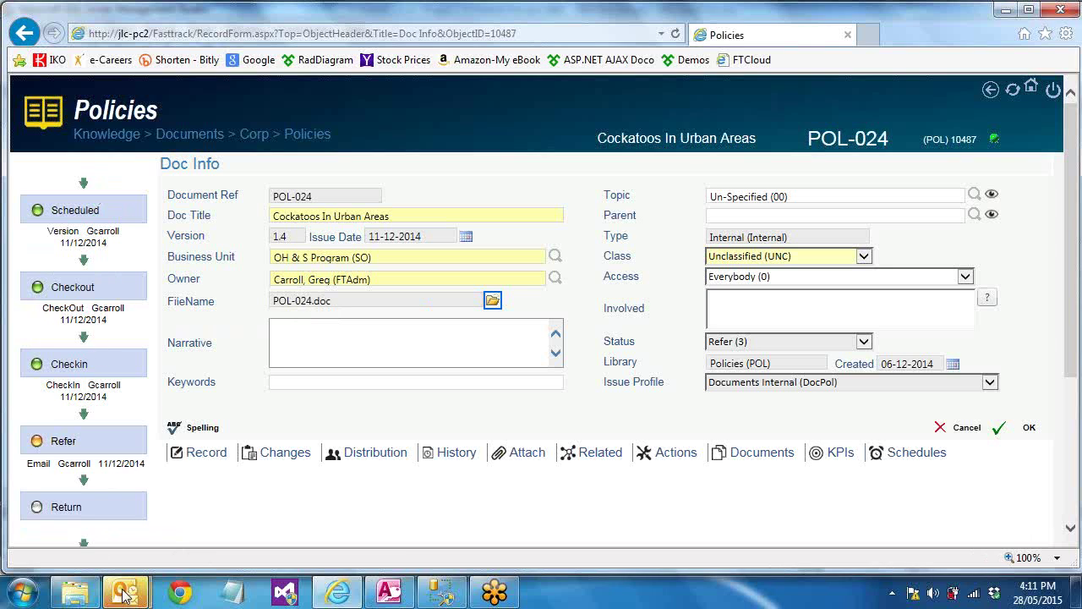
pyautogui.moveTo(123, 595)
pyautogui.scroll(-2, 1072, 357)
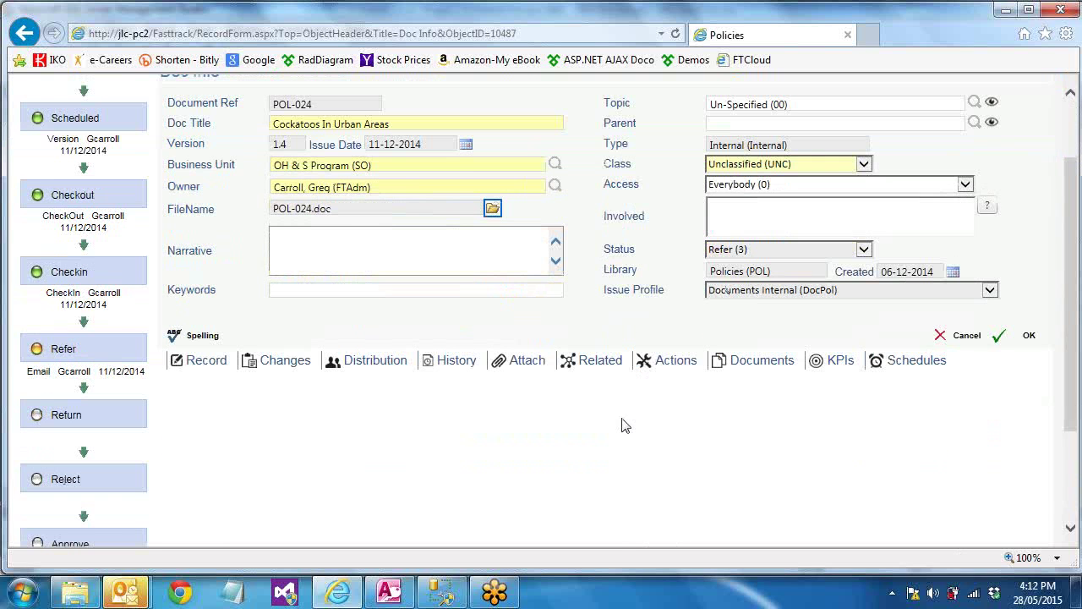
pyautogui.click(449, 362)
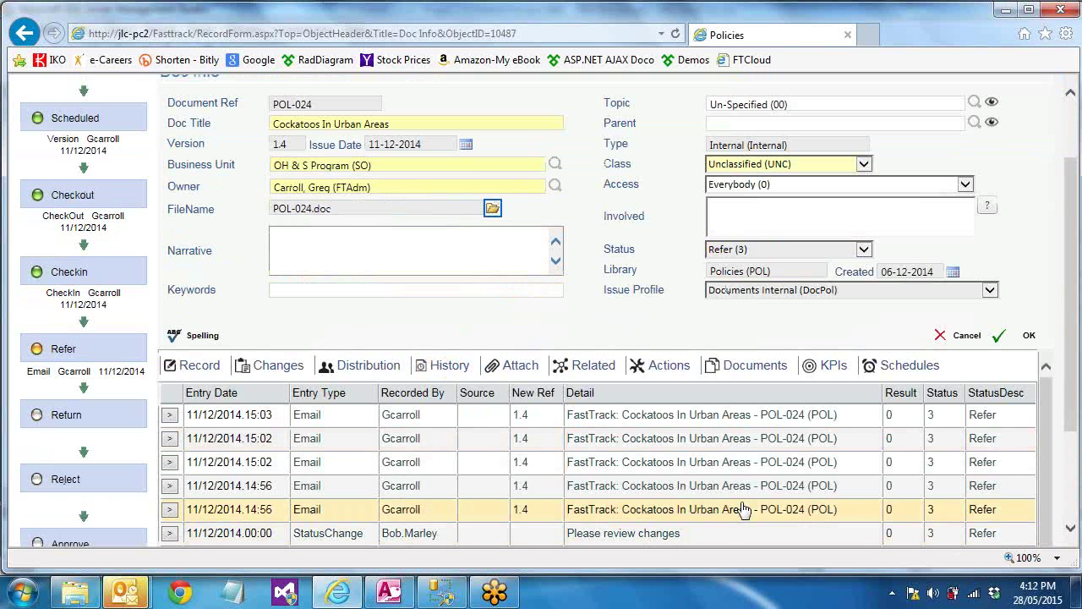
pyautogui.click(584, 365)
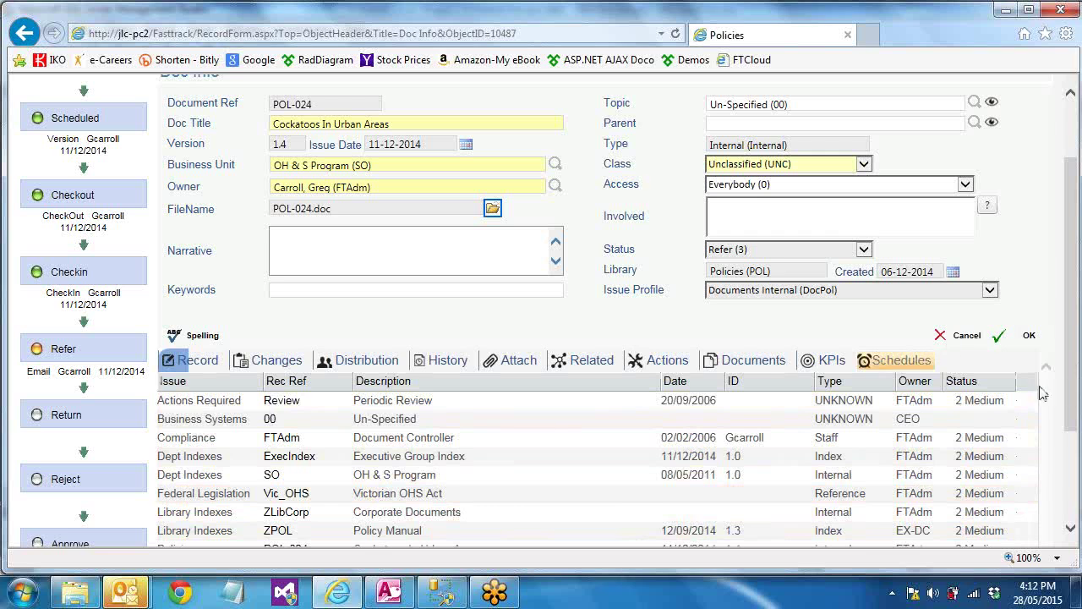
pyautogui.click(896, 364)
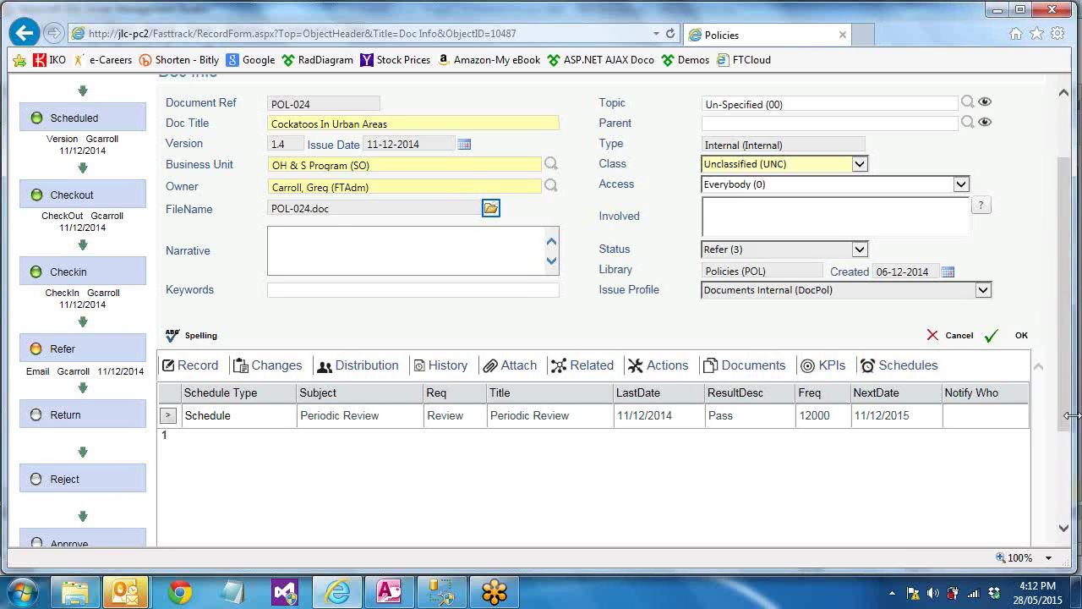
pyautogui.moveTo(1072, 340); pyautogui.dragTo(1071, 286)
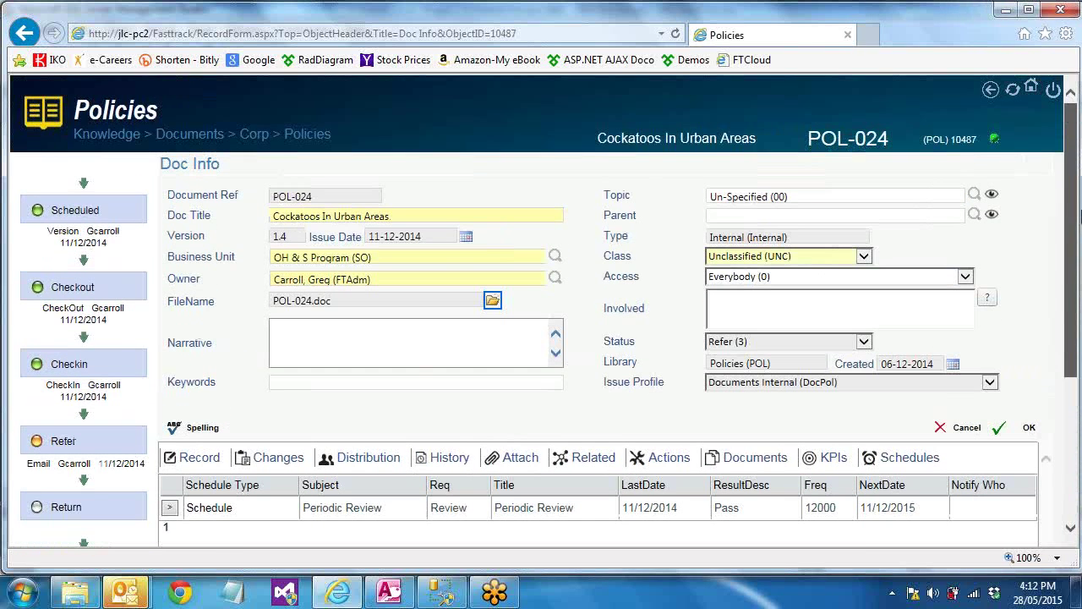
pyautogui.click(956, 433)
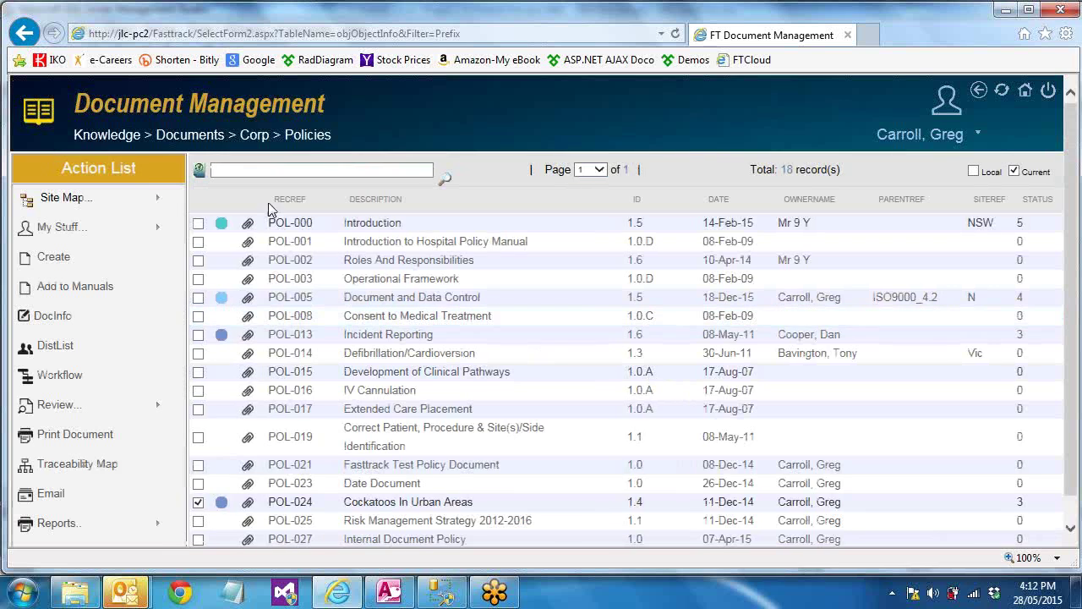
# Step: Reopen the Policies library from the document libraries and look through its Review, Reports and Admin action options
pyautogui.click(182, 137)
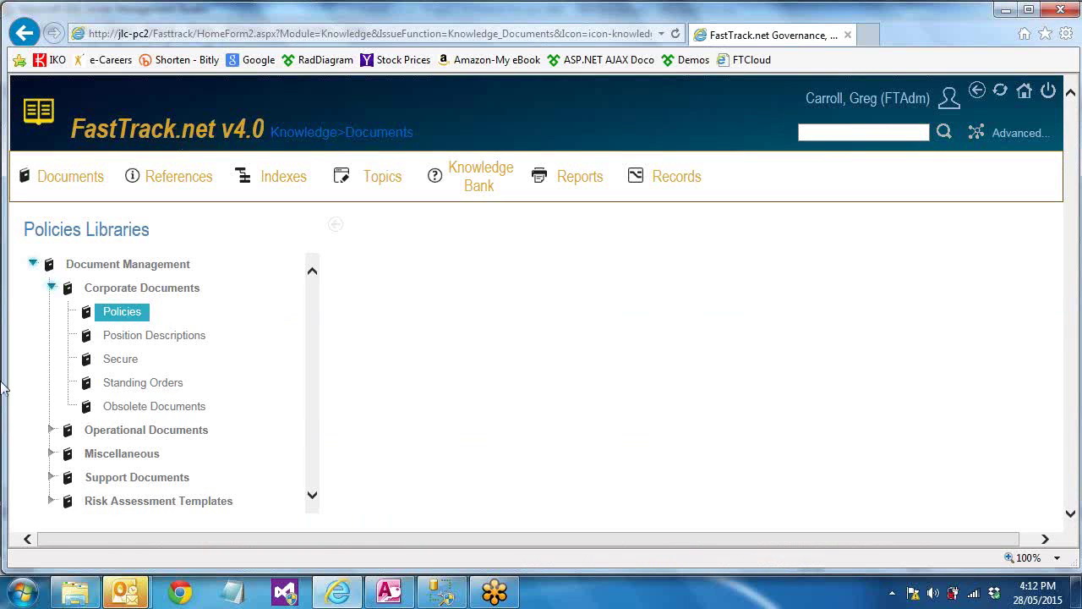
pyautogui.click(119, 324)
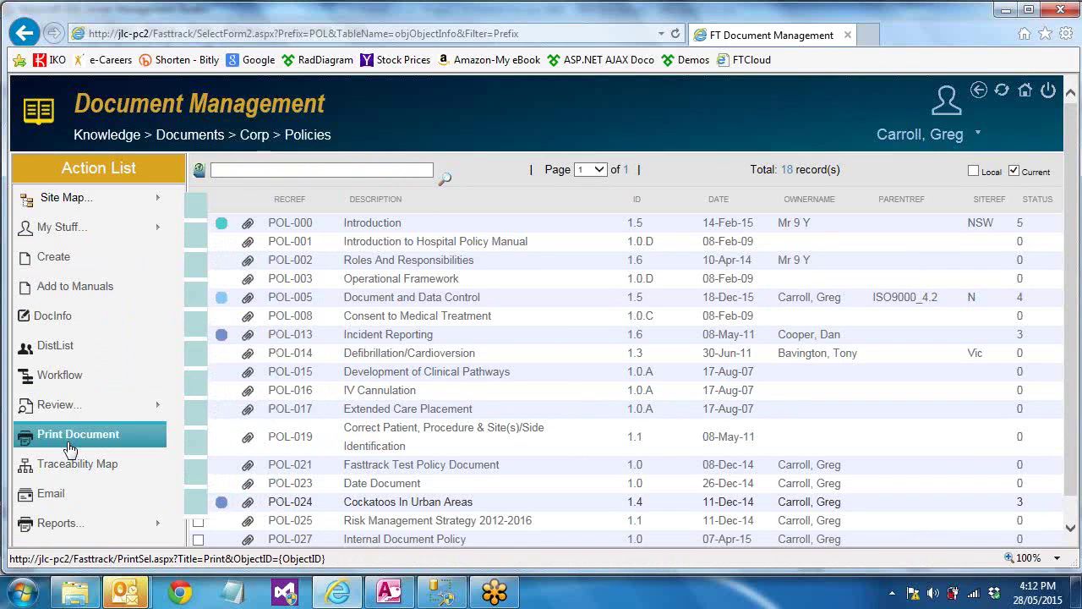
pyautogui.moveTo(1071, 242); pyautogui.dragTo(1071, 279)
pyautogui.moveTo(55, 526)
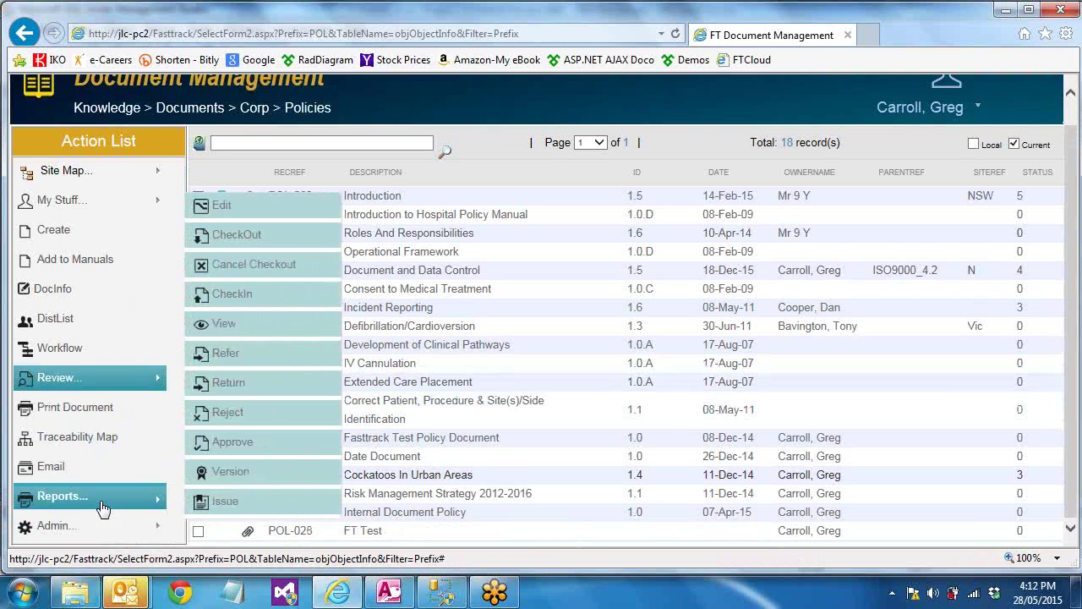
pyautogui.moveTo(226, 505)
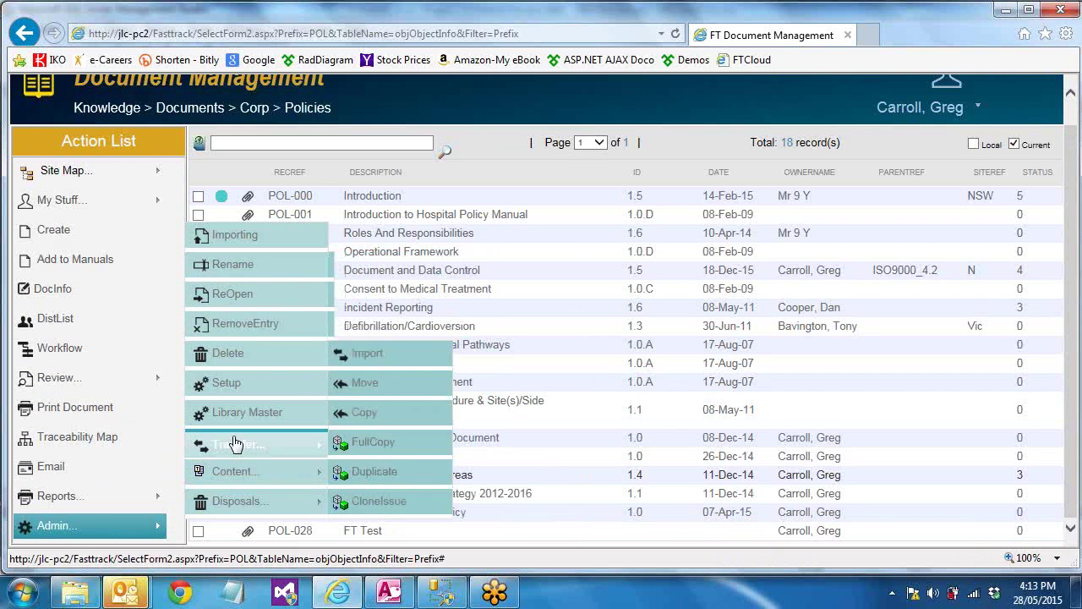
# Step: Open the library setup, view the record details of Knowledge_Documents_Corp_Policies, and close both without saving
pyautogui.click(226, 387)
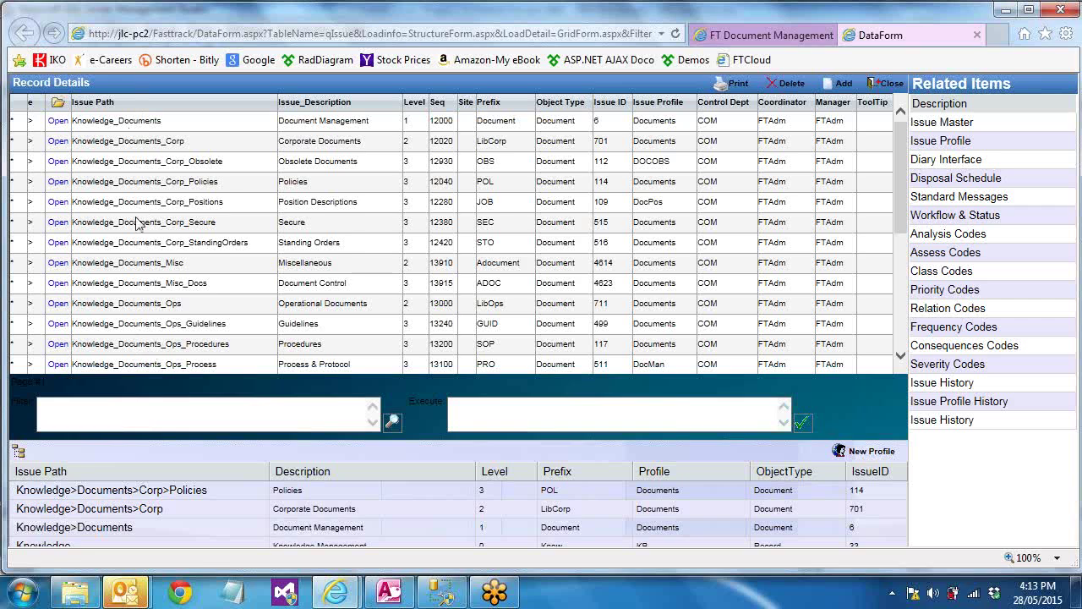
pyautogui.click(56, 182)
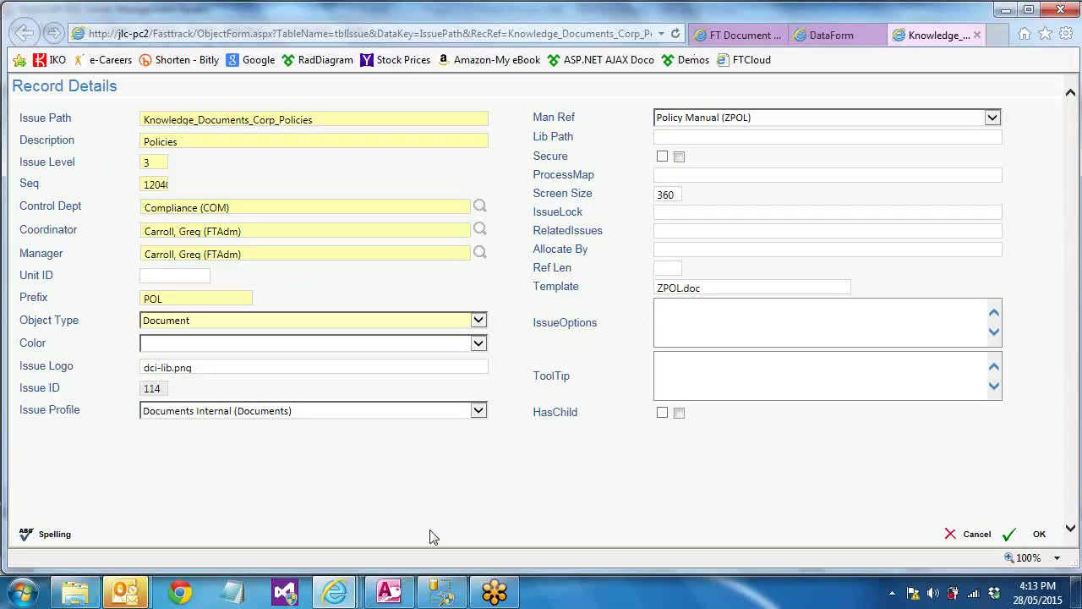
pyautogui.click(971, 534)
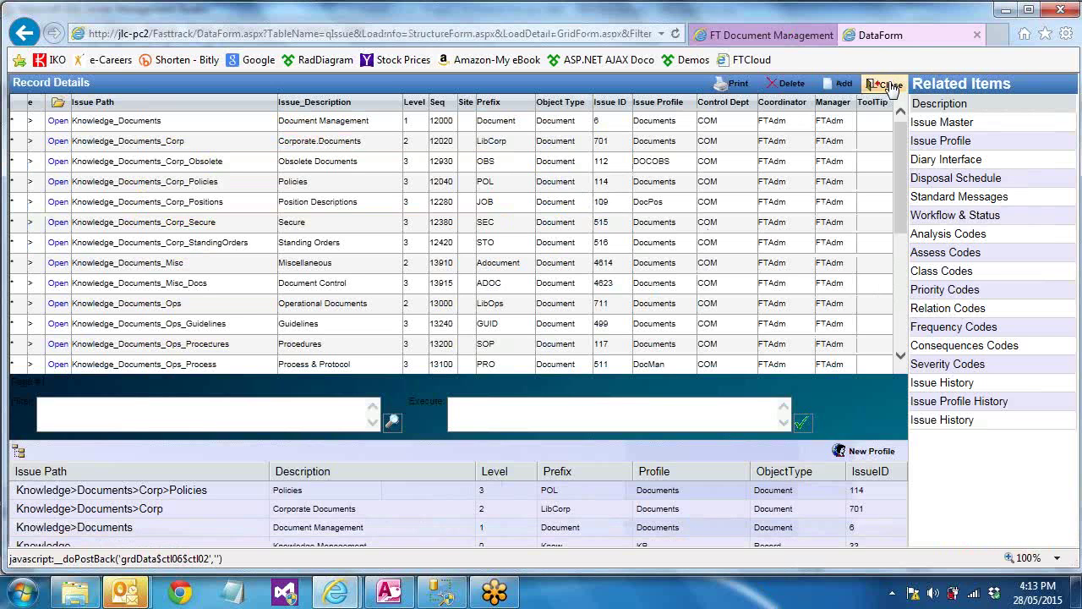
pyautogui.click(977, 35)
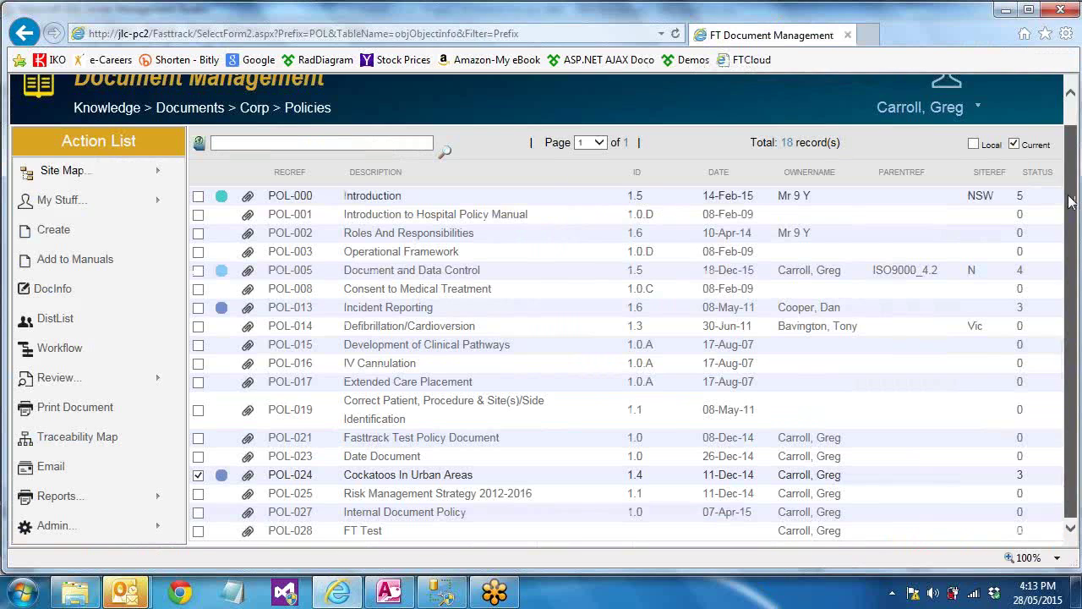
pyautogui.scroll(1, 1070, 200)
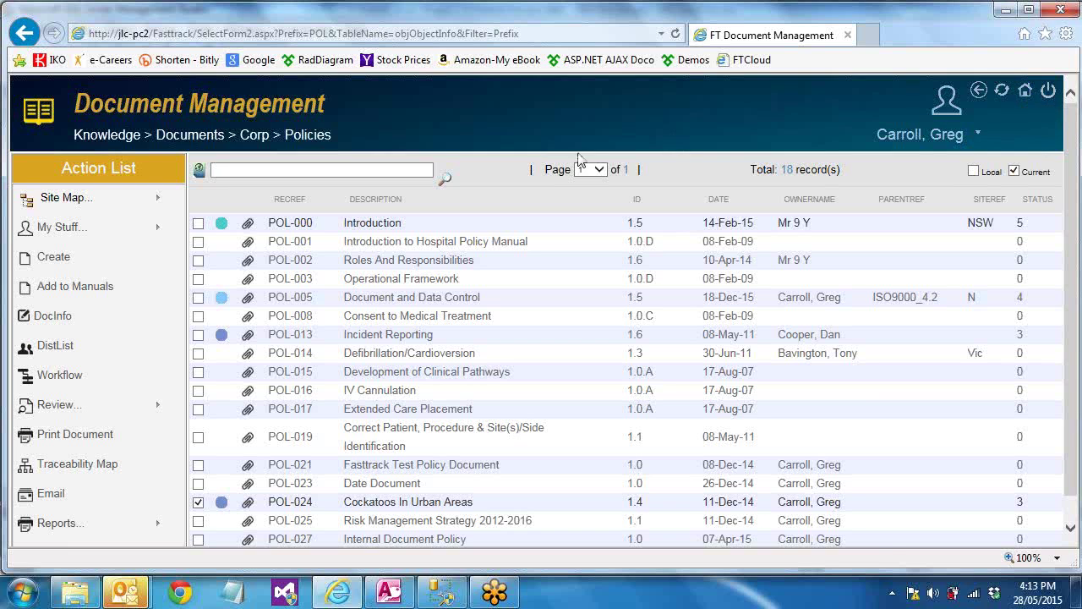
# Step: Leave document management and open the Minor Corrective Actions library under Corrective Action in Compliance Management
pyautogui.click(190, 134)
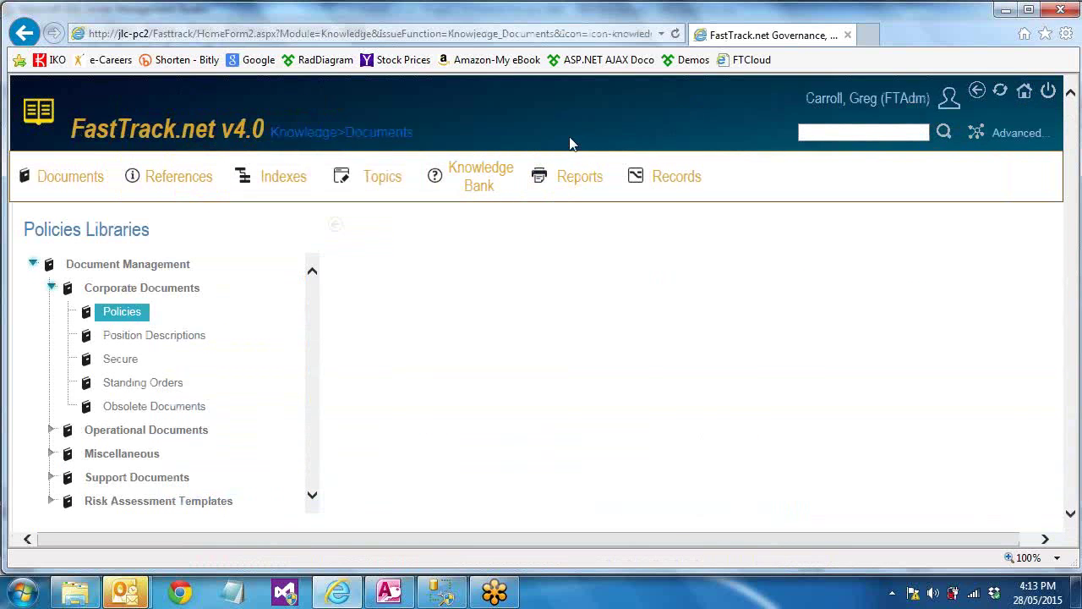
pyautogui.click(1024, 91)
pyautogui.click(493, 203)
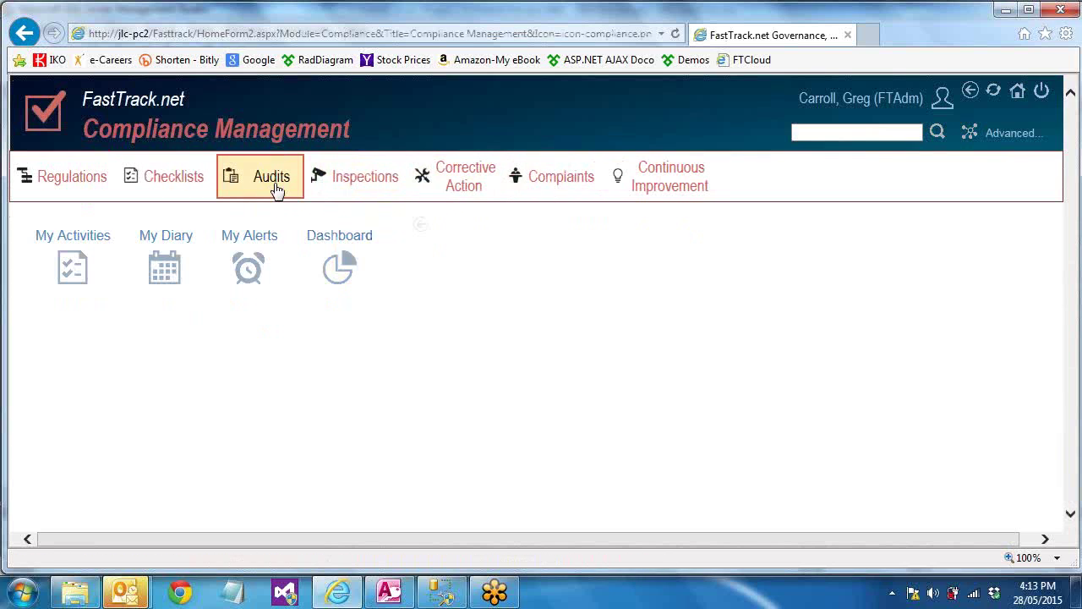
pyautogui.click(455, 181)
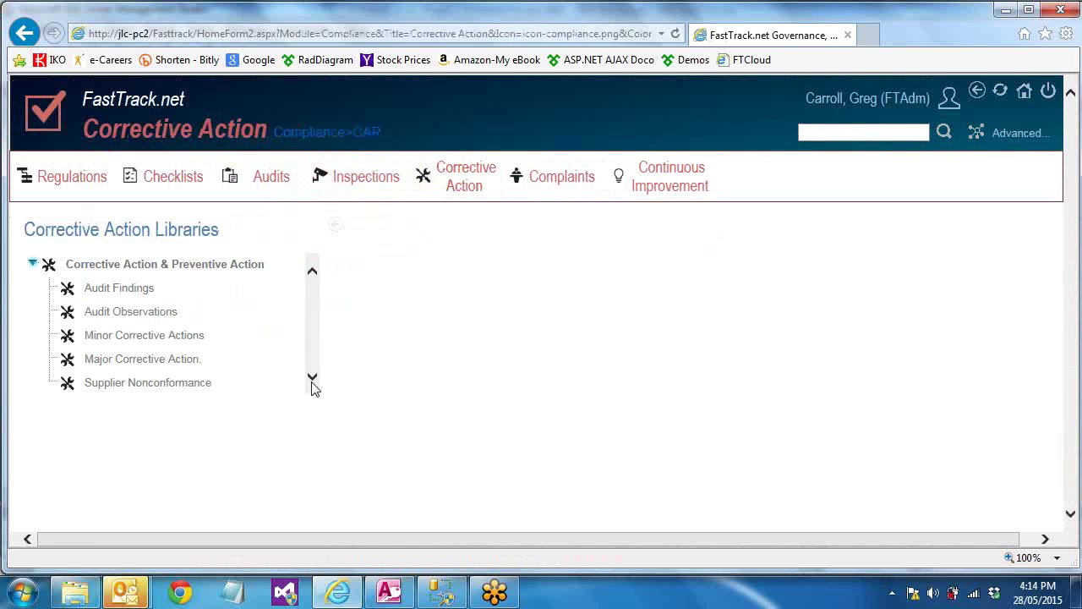
pyautogui.click(111, 345)
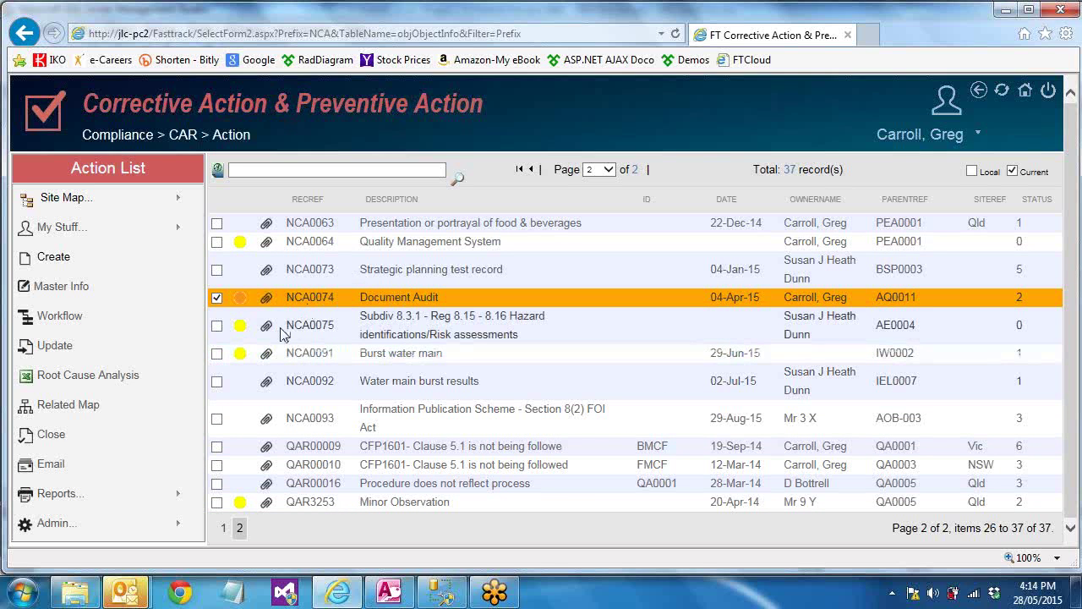
# Step: Open the minor corrective action NCA0074, Document Audit, and examine its Related To field
pyautogui.click(57, 495)
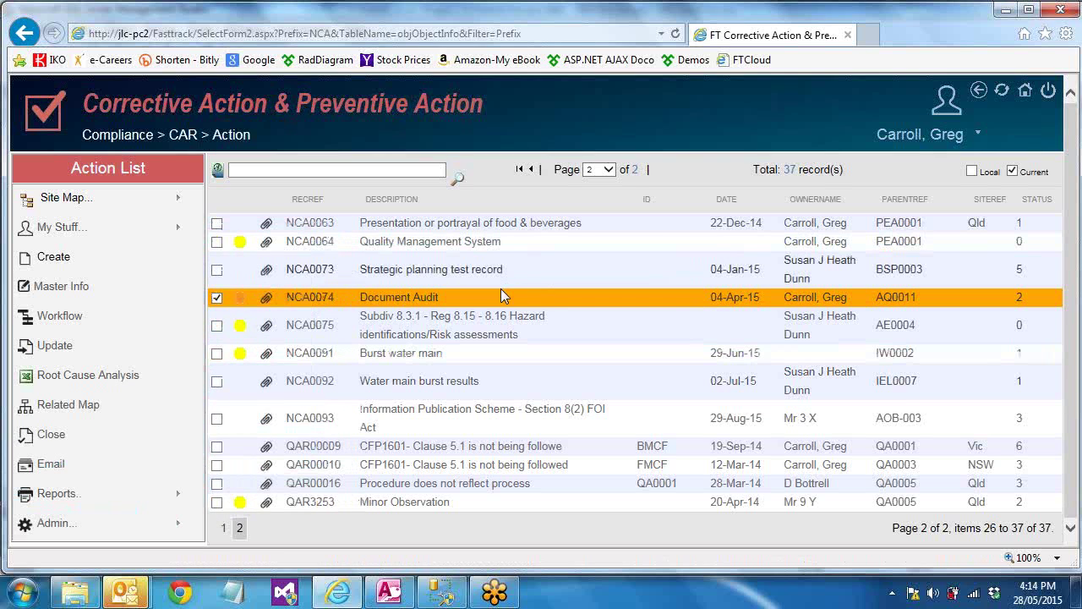
pyautogui.click(336, 306)
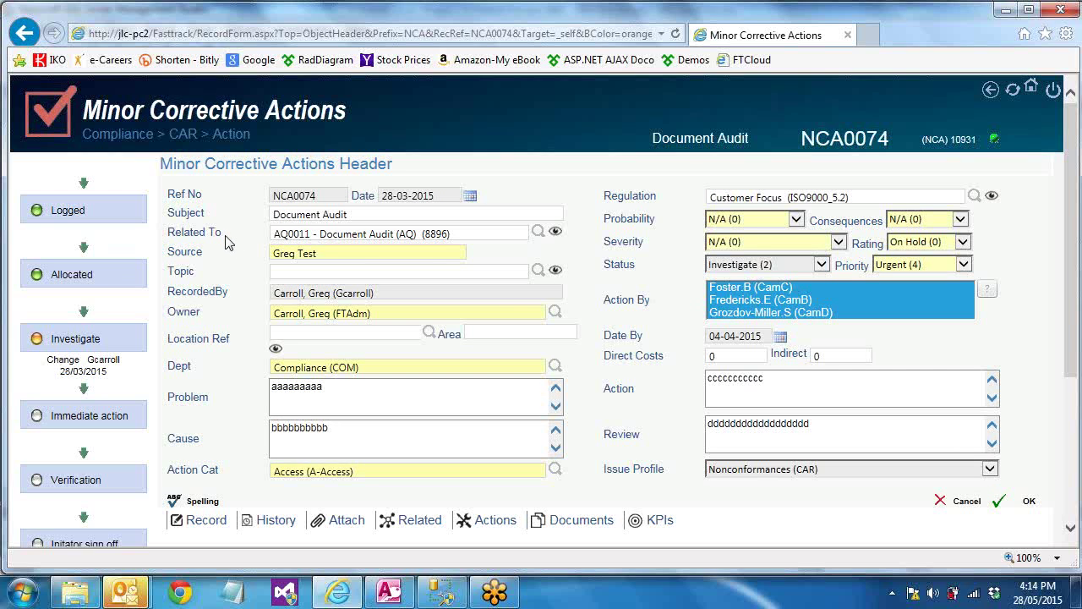
pyautogui.moveTo(226, 243); pyautogui.dragTo(174, 239)
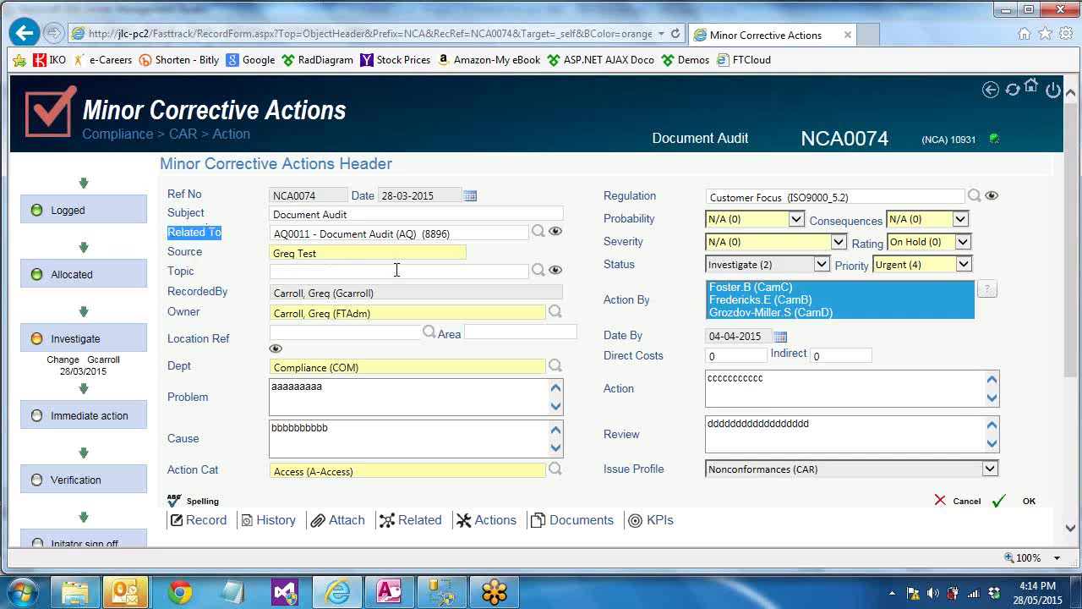
pyautogui.click(396, 233)
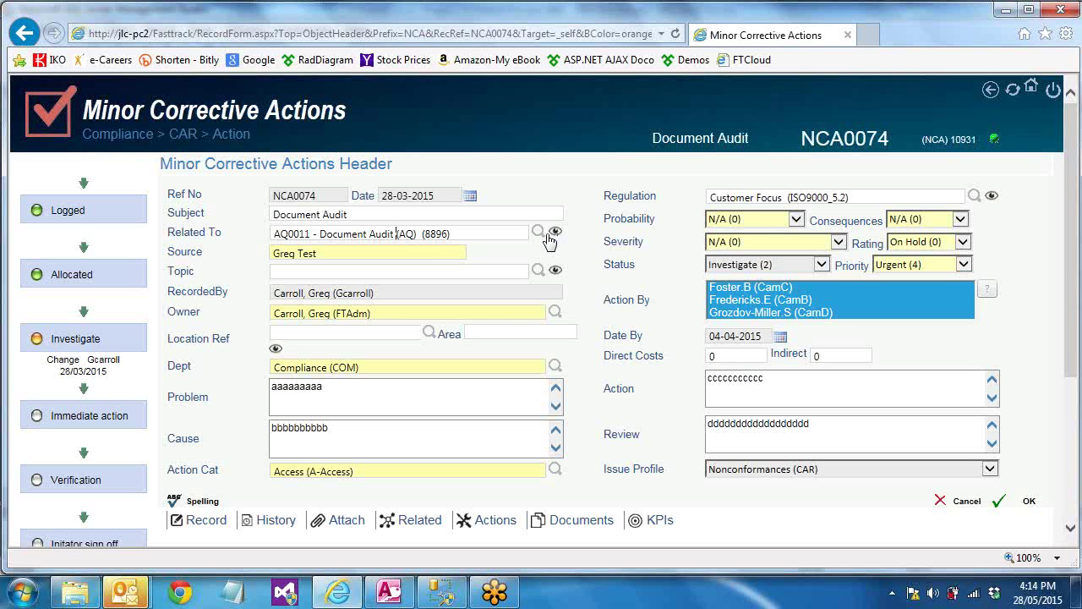
pyautogui.moveTo(451, 235); pyautogui.dragTo(414, 245)
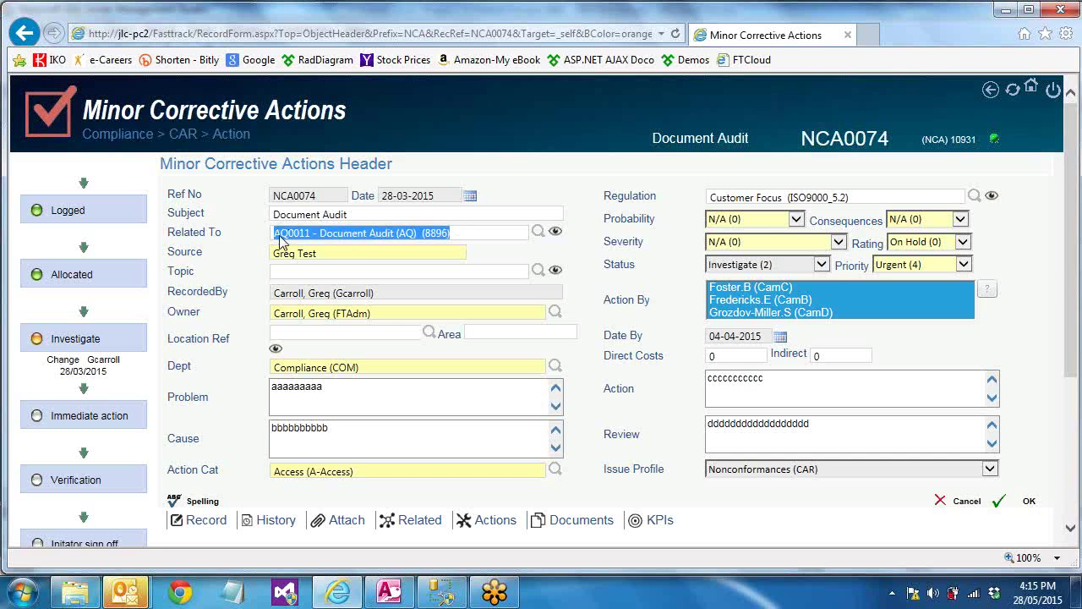
pyautogui.click(607, 264)
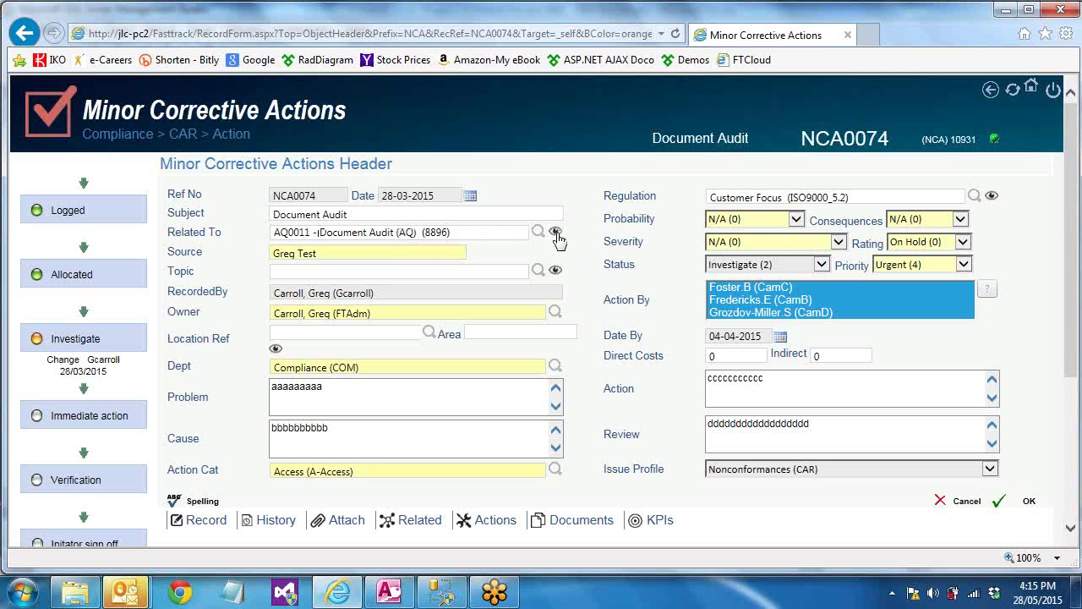
# Step: View the records linked to the Related To entry AQ0011, close them, and examine the Related To and Regulation fields
pyautogui.click(556, 232)
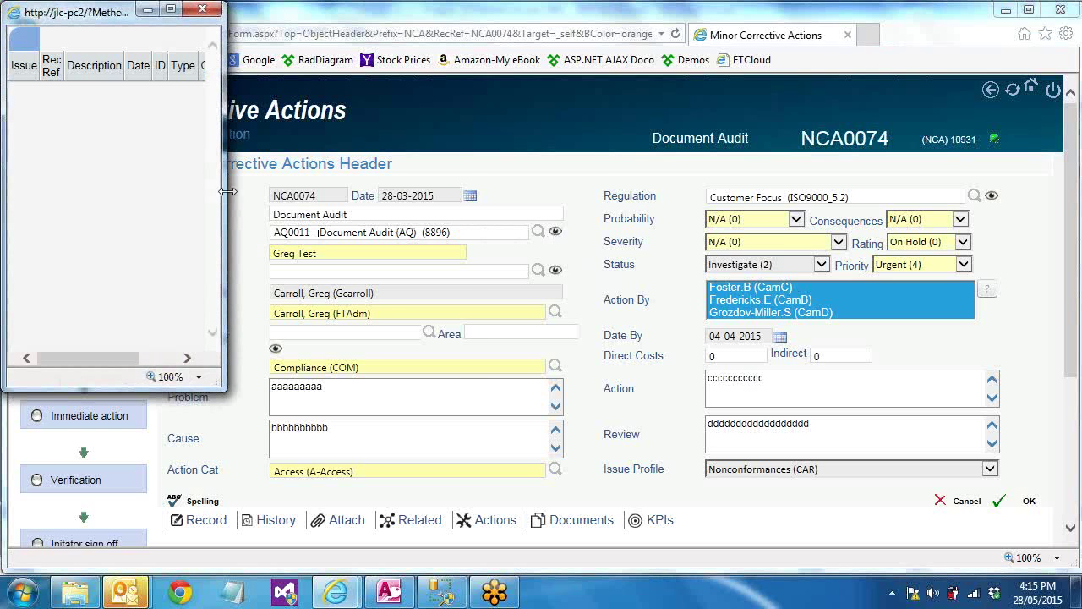
pyautogui.moveTo(226, 192); pyautogui.dragTo(765, 216)
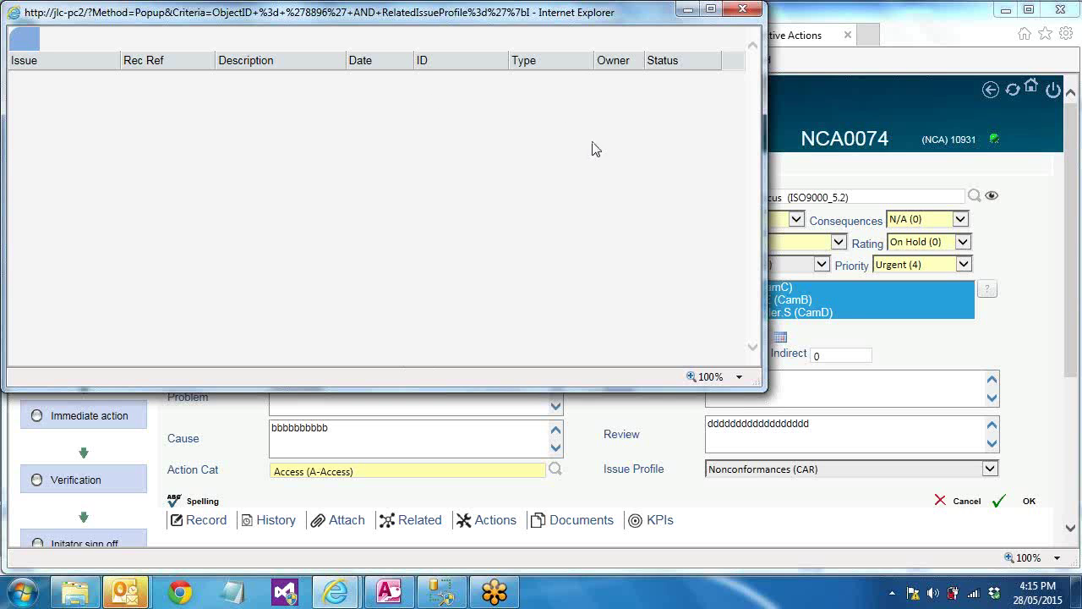
pyautogui.click(743, 9)
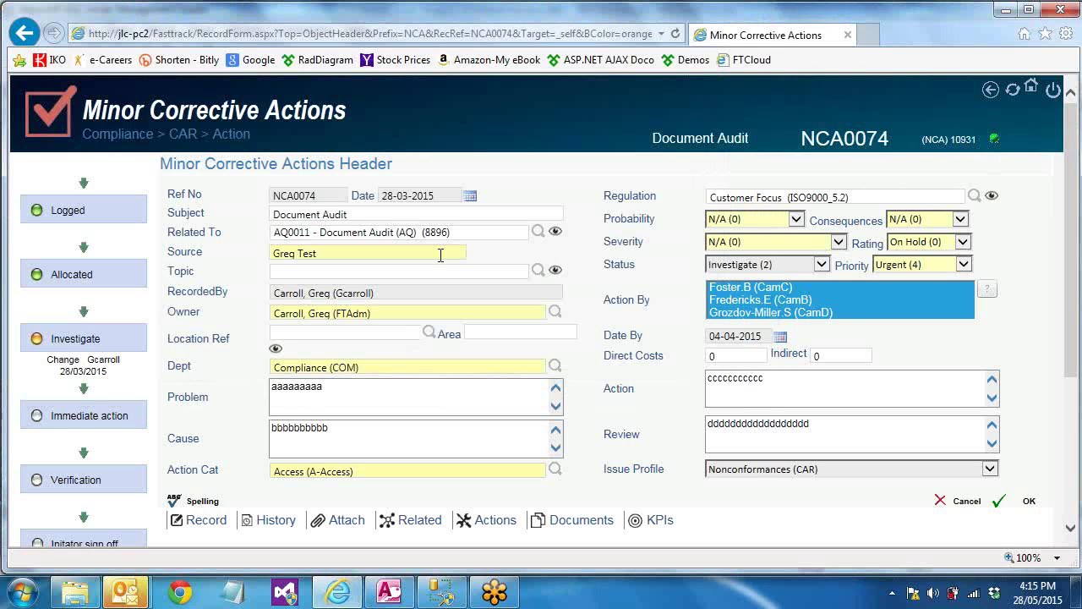
pyautogui.moveTo(448, 231); pyautogui.dragTo(272, 235)
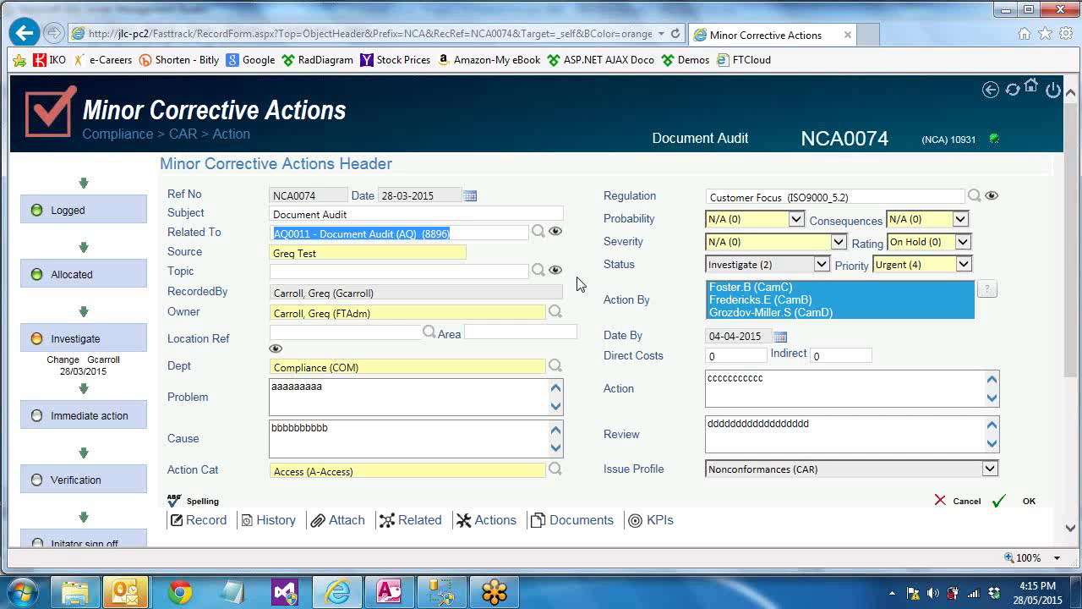
pyautogui.moveTo(852, 197); pyautogui.dragTo(674, 207)
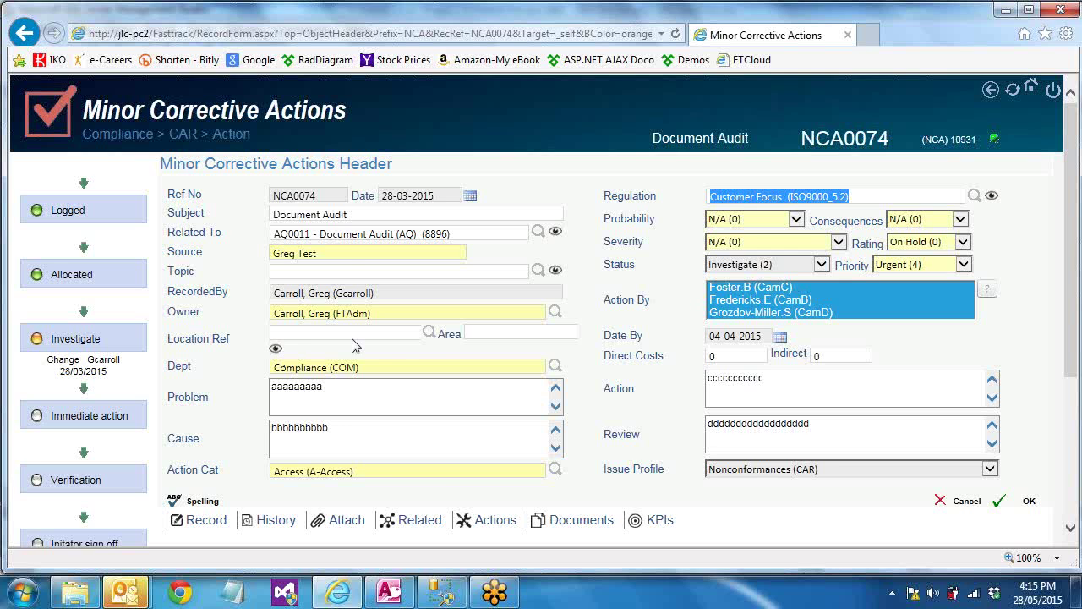
# Step: Set the Location Ref of NCA0074 to the location point Filling Room
pyautogui.click(429, 332)
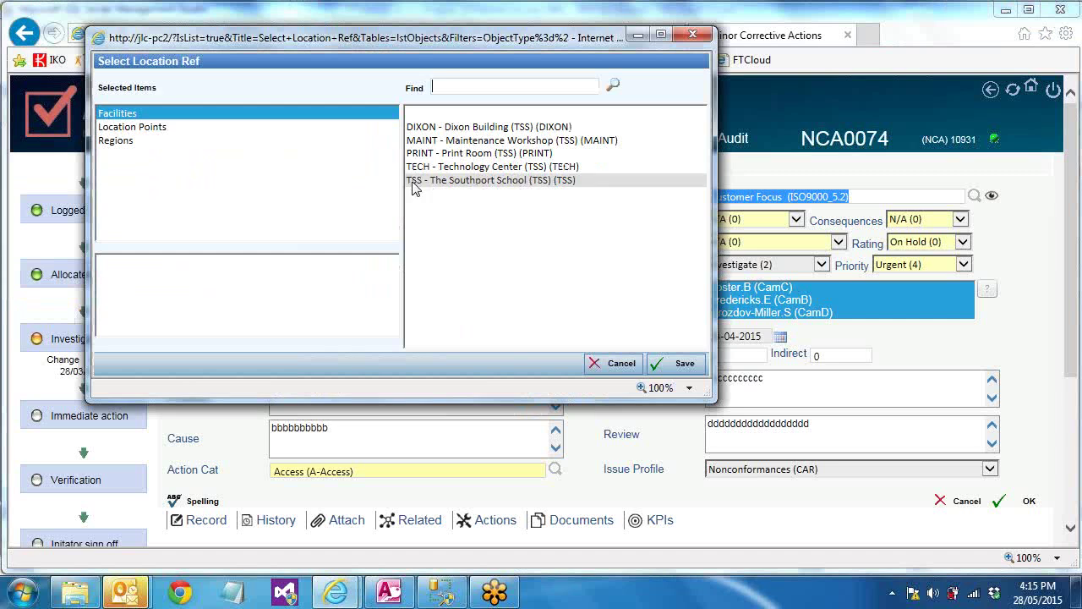
pyautogui.click(142, 127)
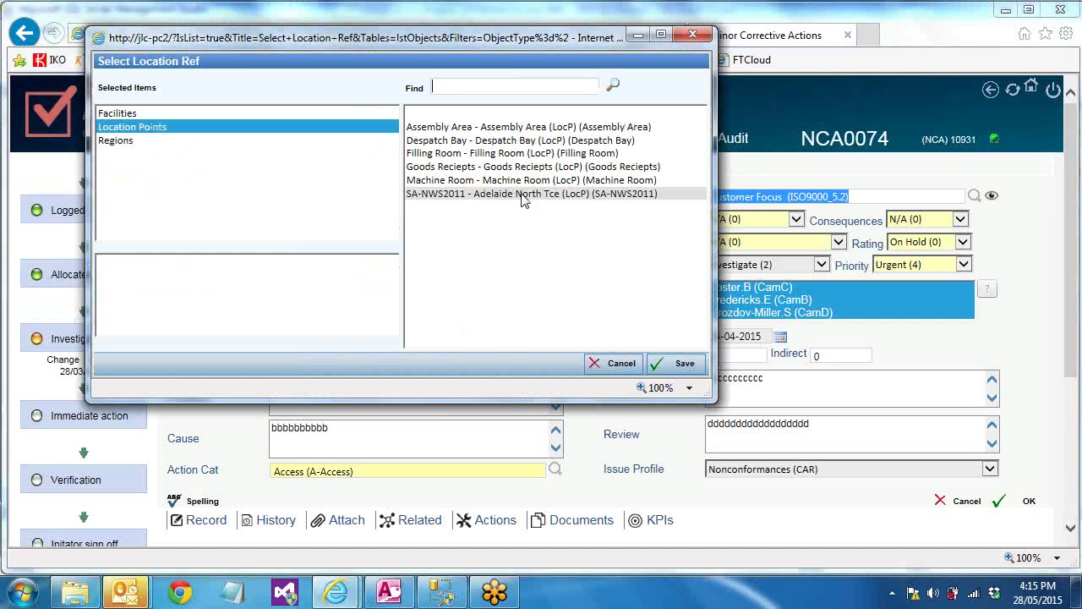
pyautogui.click(484, 153)
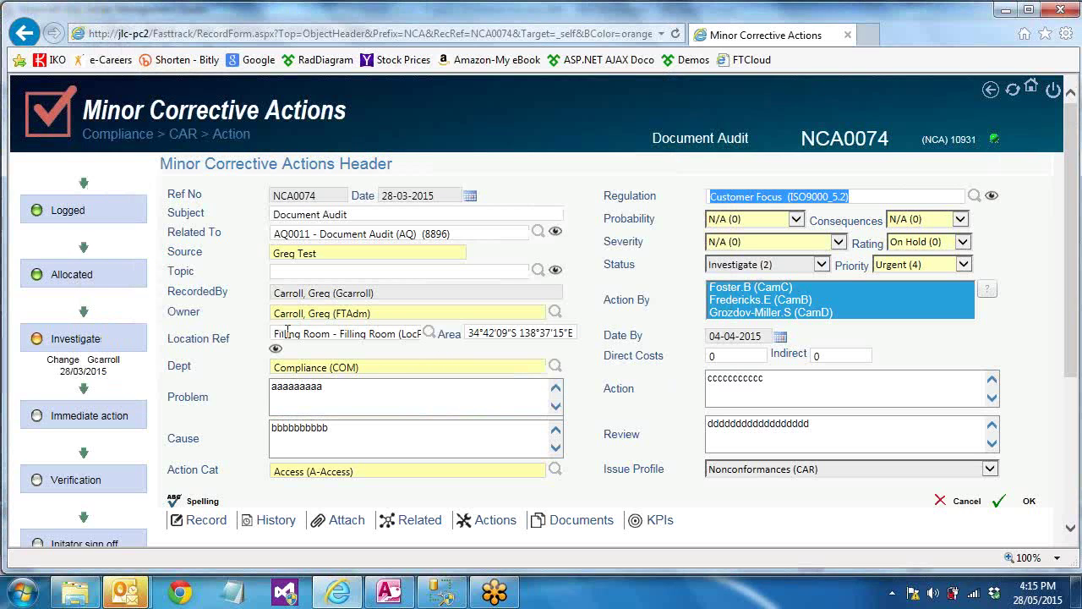
pyautogui.moveTo(279, 333); pyautogui.dragTo(404, 348)
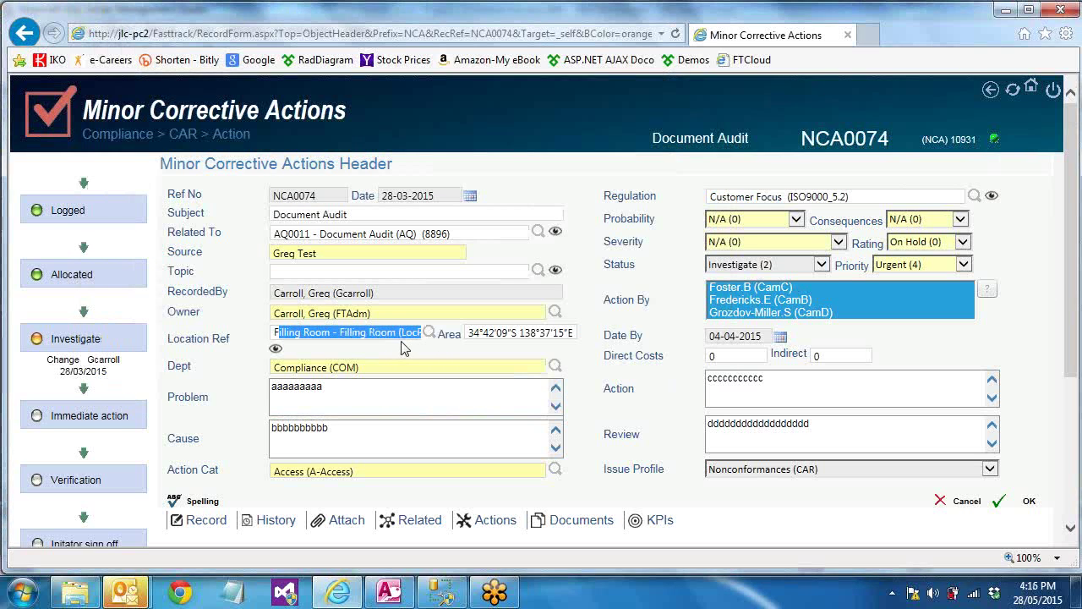
# Step: View the Area coordinates 34°42'09"S 138°37'15"E of NCA0074 on a map with the surrounding region, and close the map
pyautogui.click(403, 347)
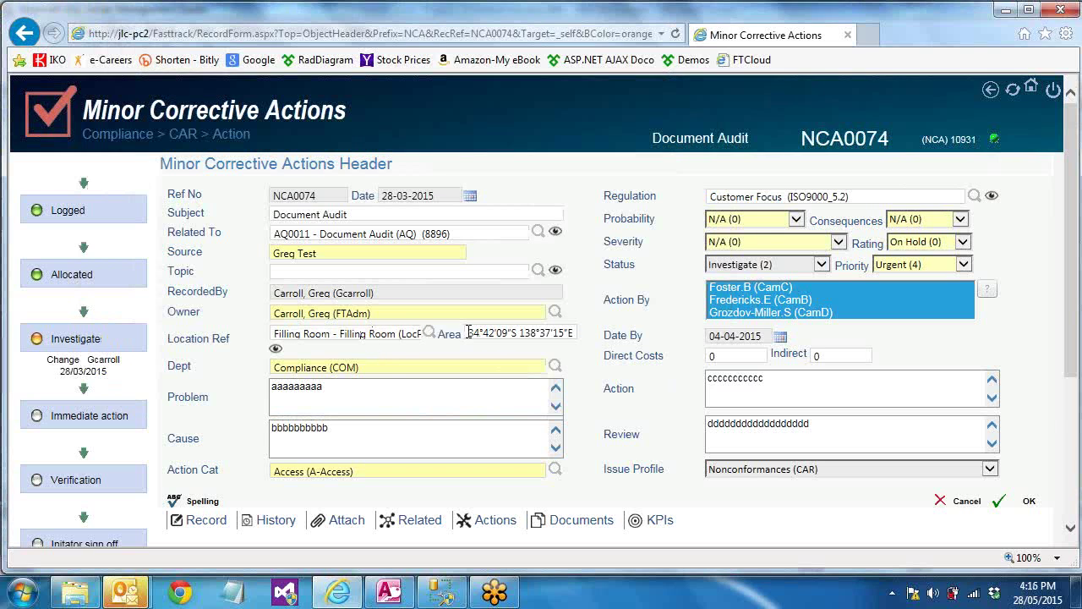
pyautogui.moveTo(469, 332); pyautogui.dragTo(597, 355)
pyautogui.click(545, 355)
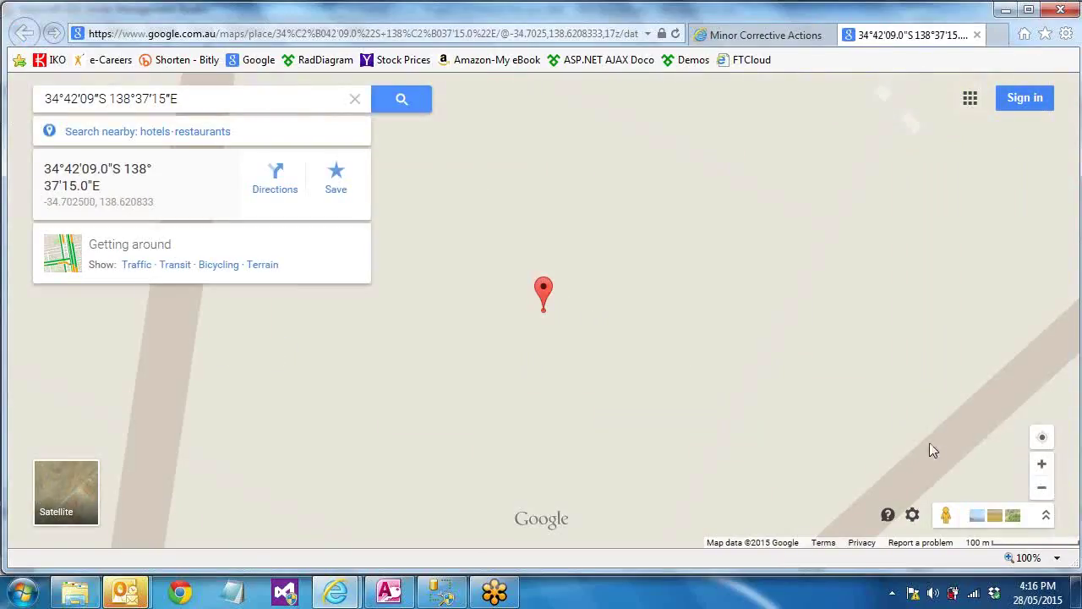
pyautogui.click(1043, 492)
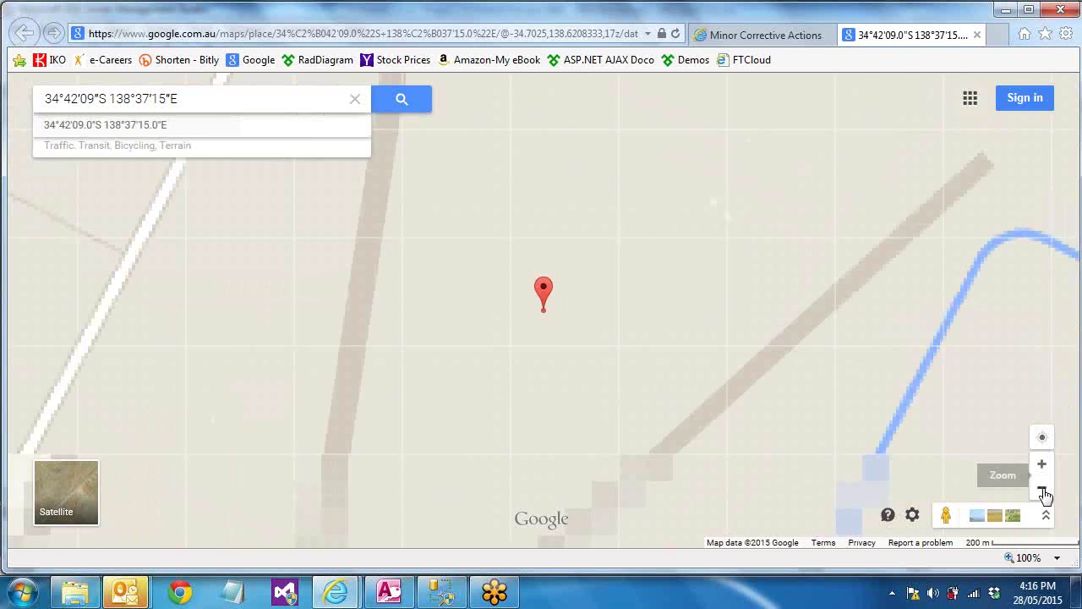
pyautogui.click(1043, 492)
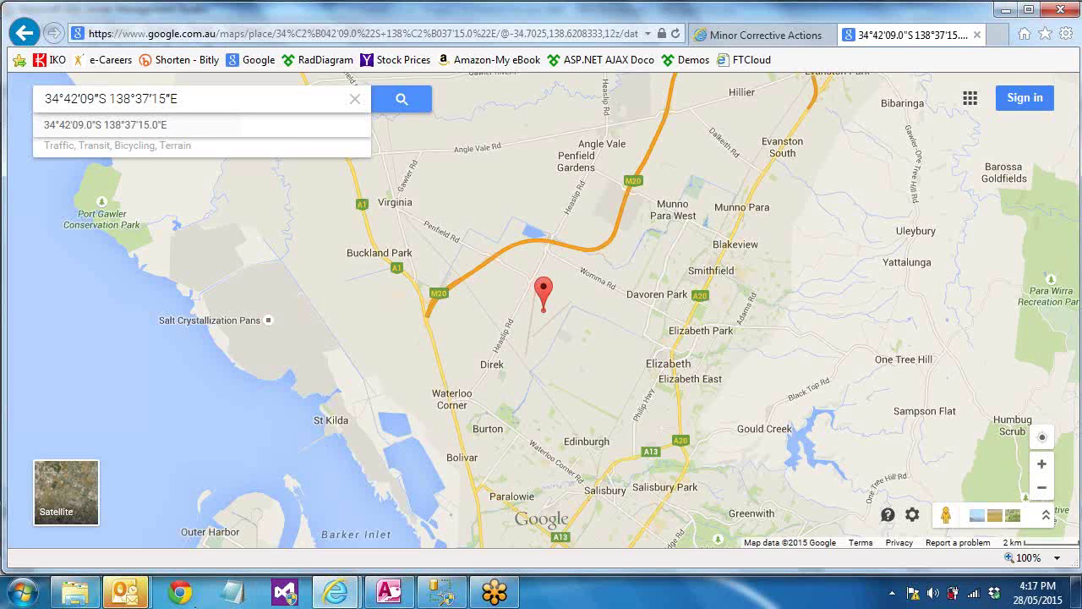
pyautogui.moveTo(134, 597)
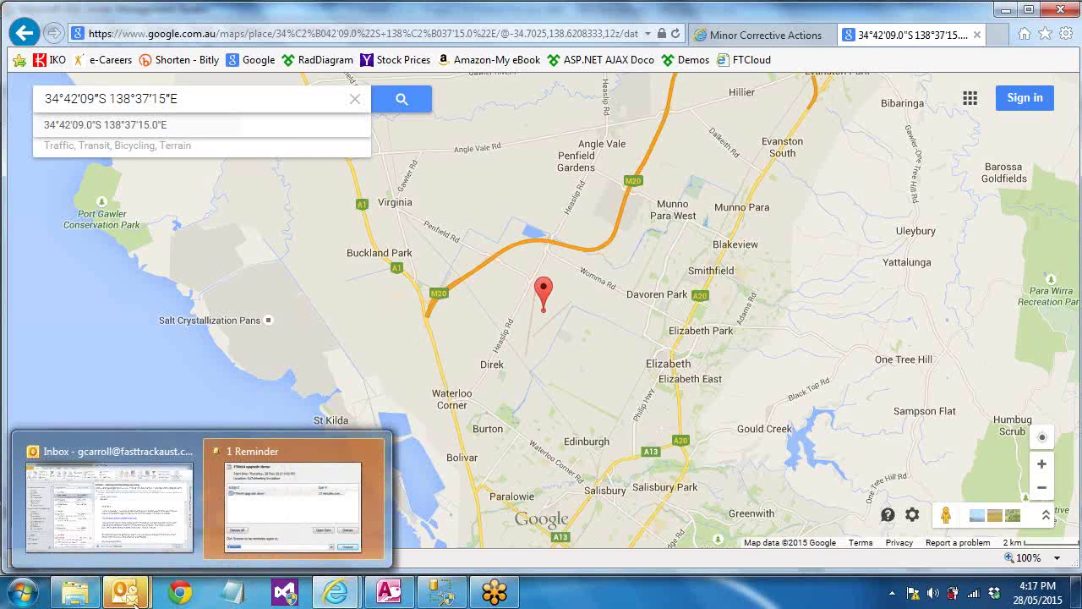
pyautogui.click(529, 416)
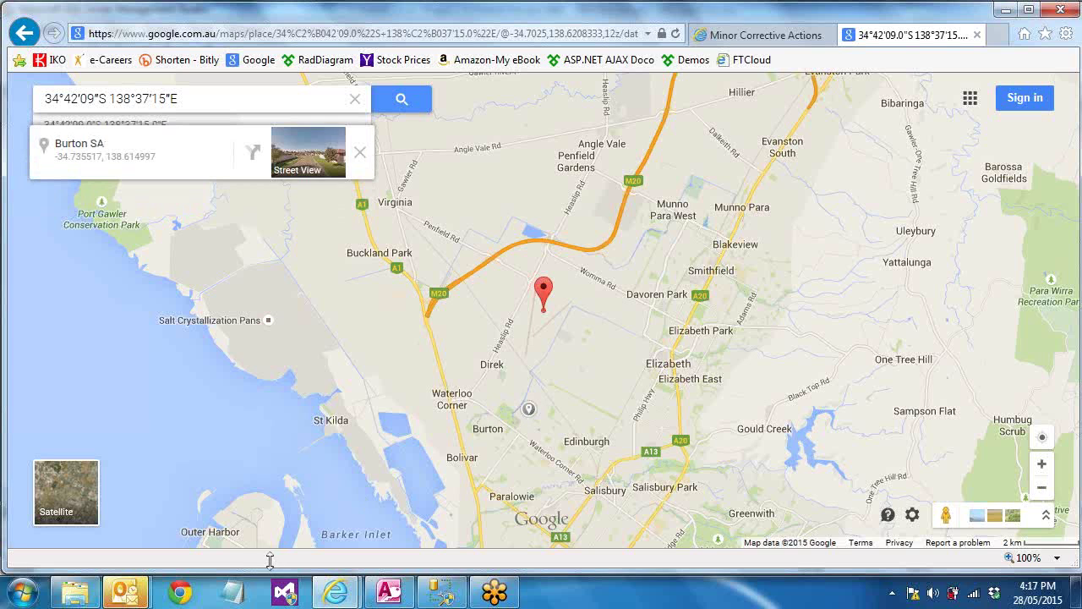
pyautogui.click(568, 464)
pyautogui.click(977, 35)
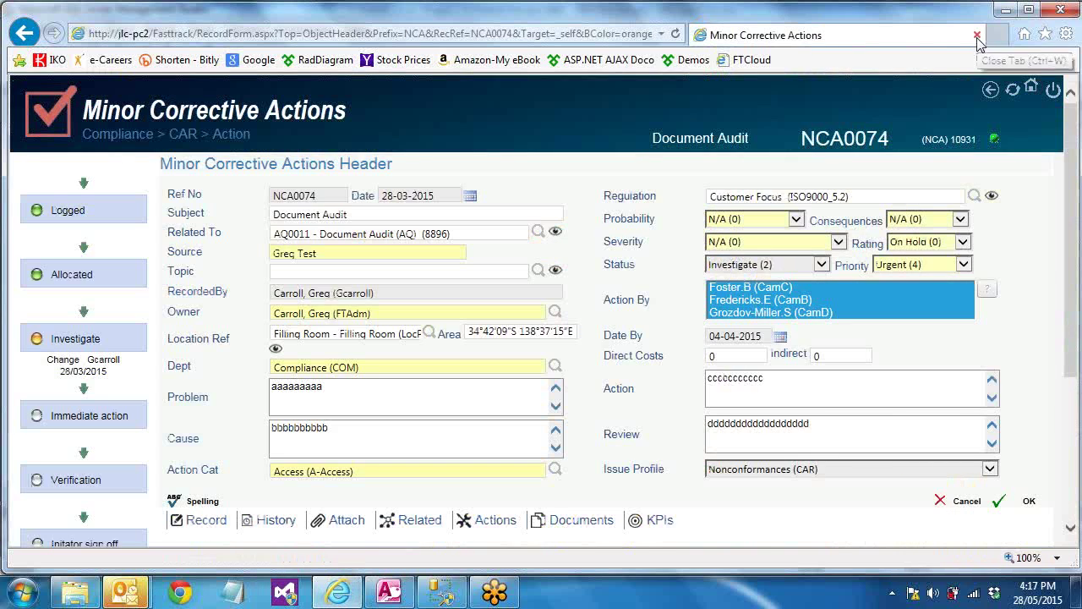
# Step: Leave the NCA0074 record and load the FastTrack.net Strategic Management home page in a new browser window
pyautogui.click(1055, 90)
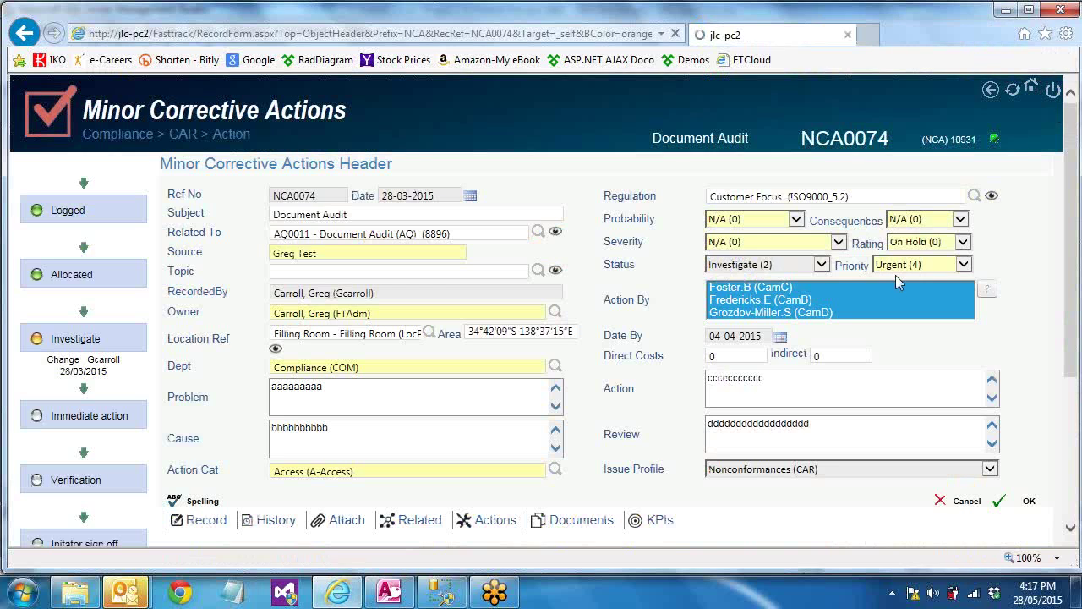
pyautogui.click(1030, 88)
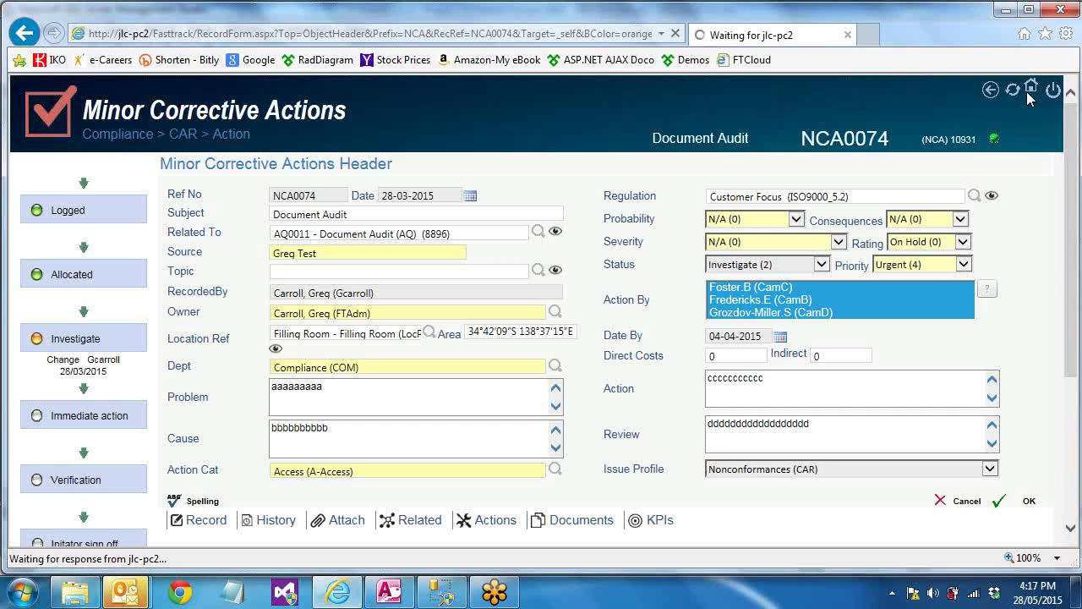
pyautogui.hotkey('alt', 'Tab')
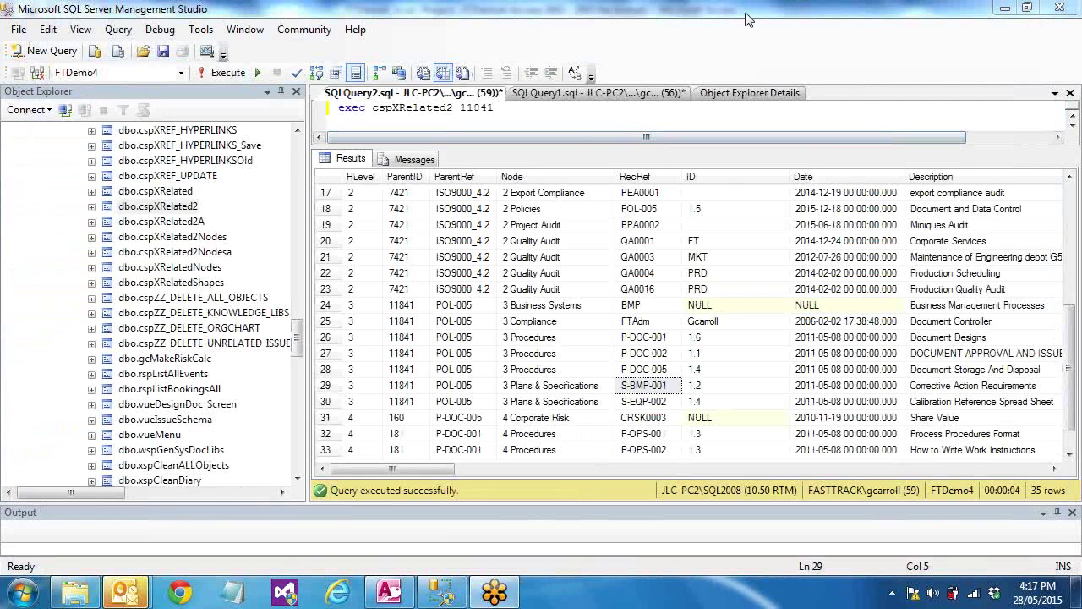
pyautogui.click(340, 592)
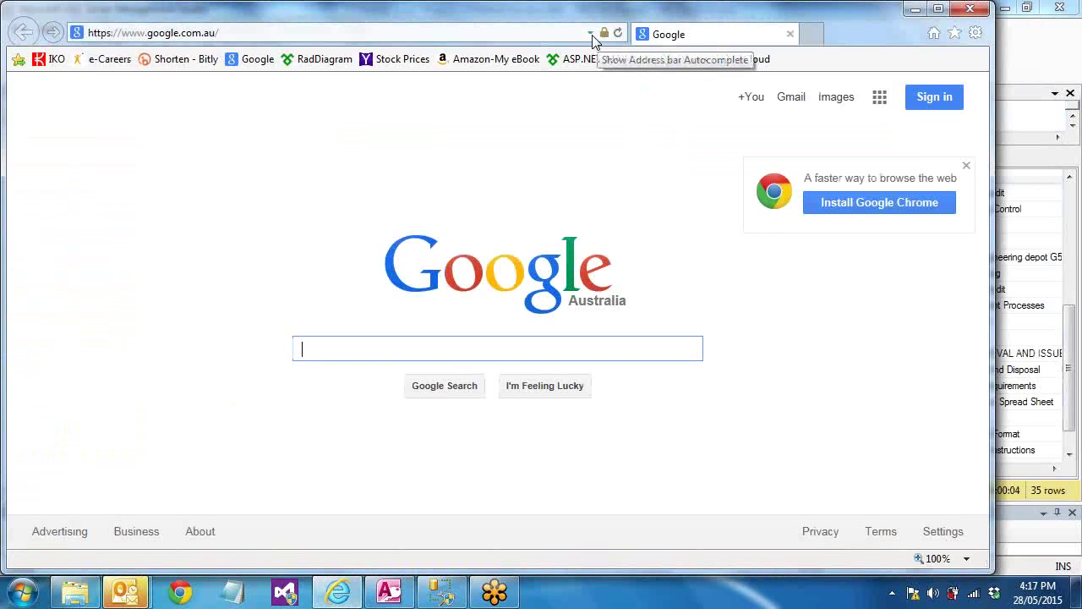
pyautogui.click(591, 34)
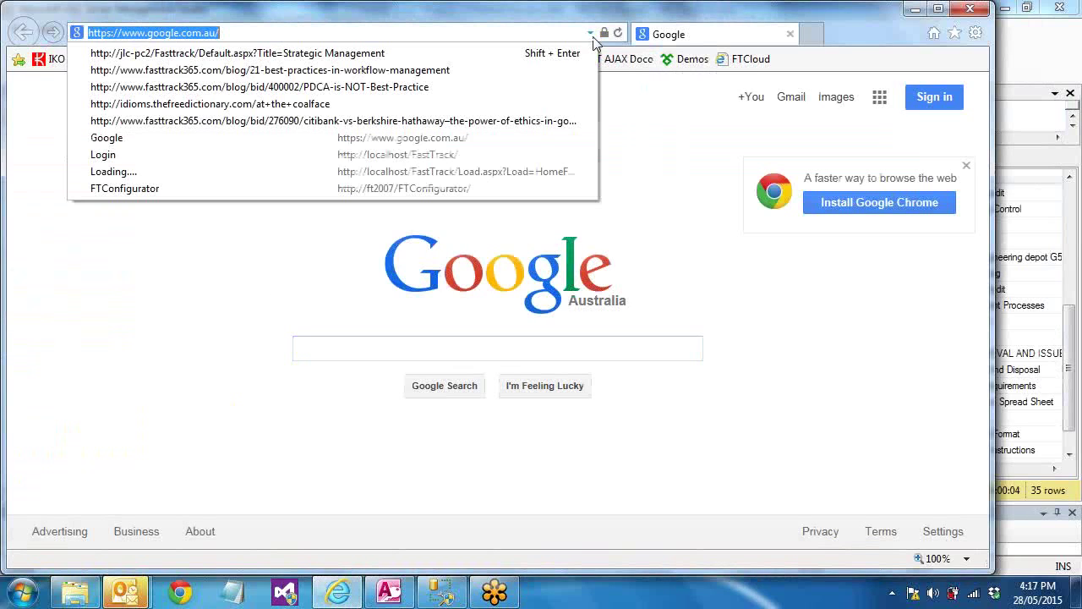
pyautogui.click(280, 57)
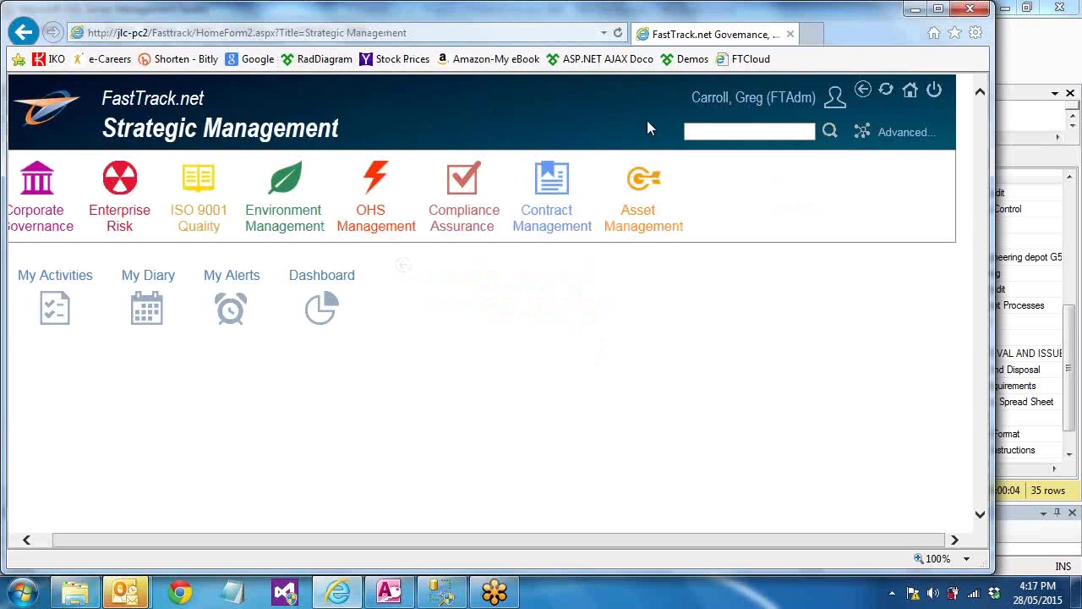
# Step: Examine the logged-in user's name in the header of the Strategic Management home page
pyautogui.moveTo(692, 97); pyautogui.dragTo(707, 263)
pyautogui.click(698, 291)
pyautogui.moveTo(692, 97); pyautogui.dragTo(818, 98)
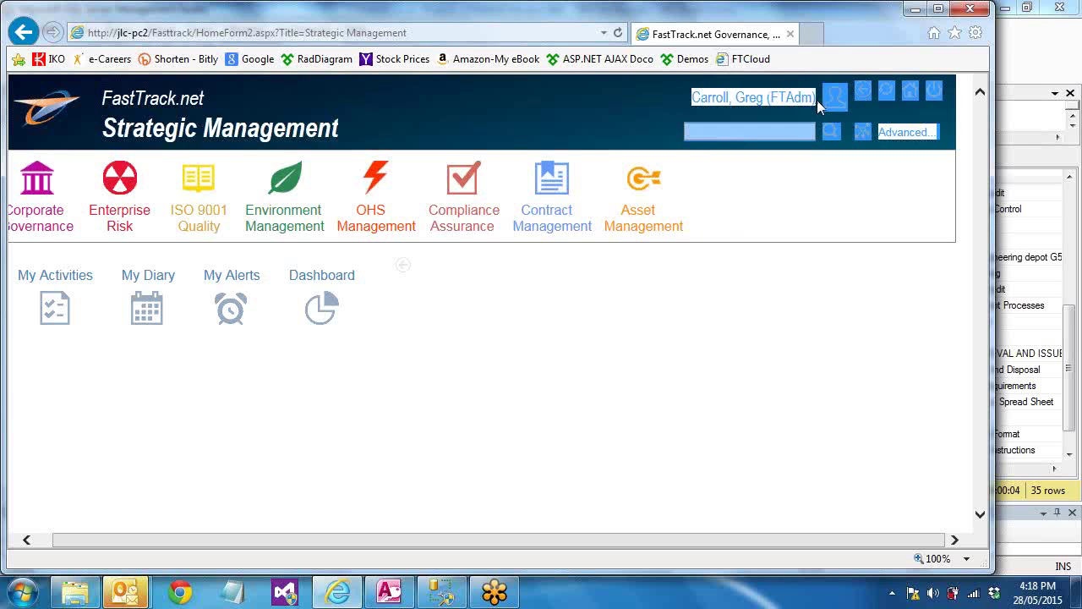
pyautogui.click(727, 230)
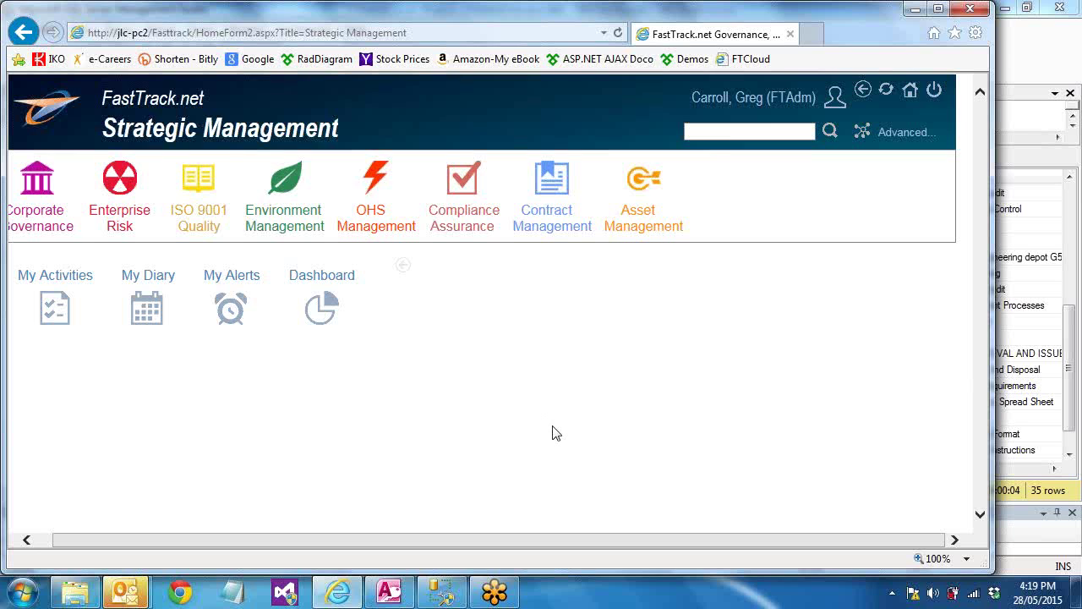
# Step: Open the minor corrective action NCA0074, Document Audit, from the Minor Corrective Actions library in Compliance Management
pyautogui.click(455, 226)
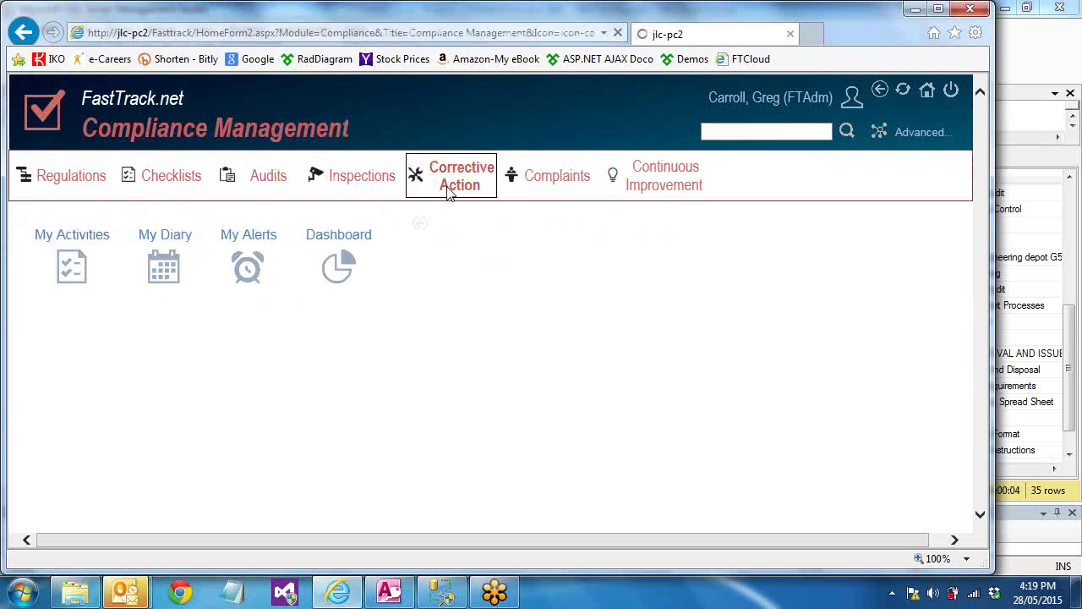
pyautogui.click(449, 184)
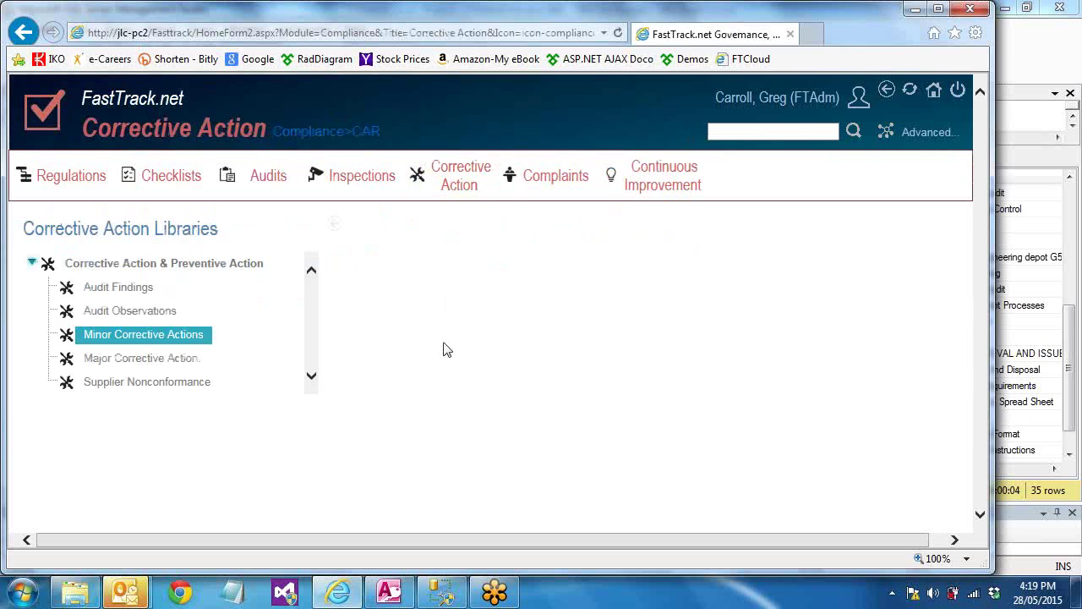
pyautogui.click(175, 340)
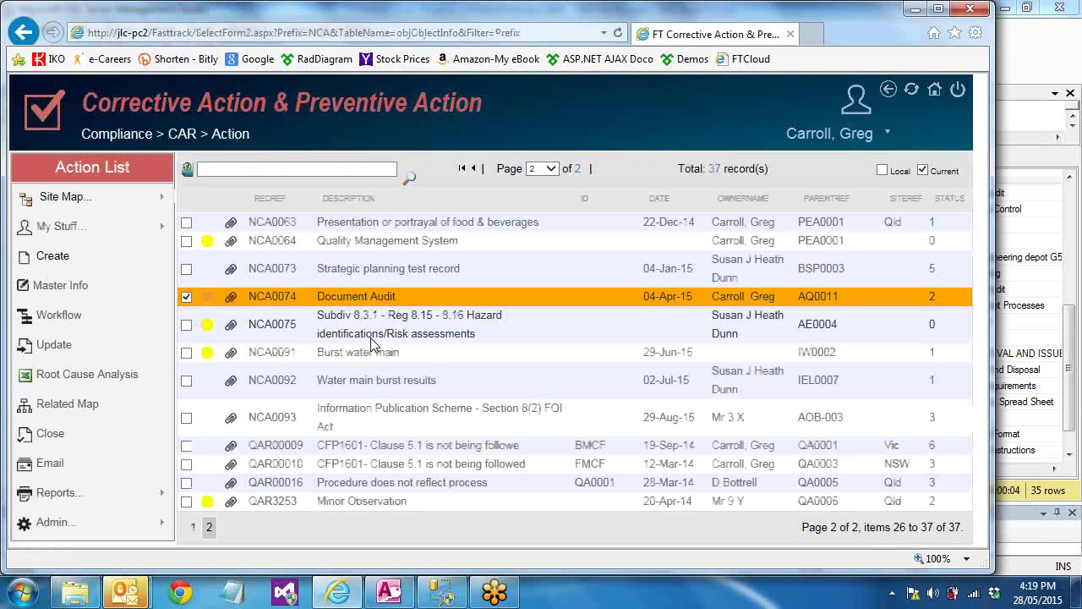
pyautogui.click(385, 300)
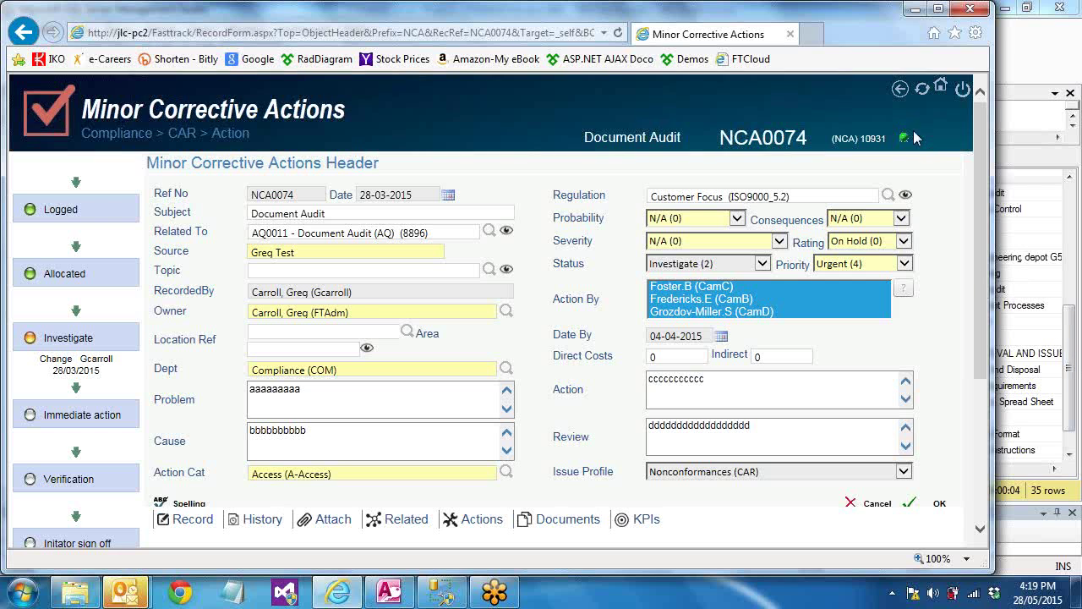
# Step: Return to the FastTrack.net home page and examine the records listed in My Activities
pyautogui.click(940, 85)
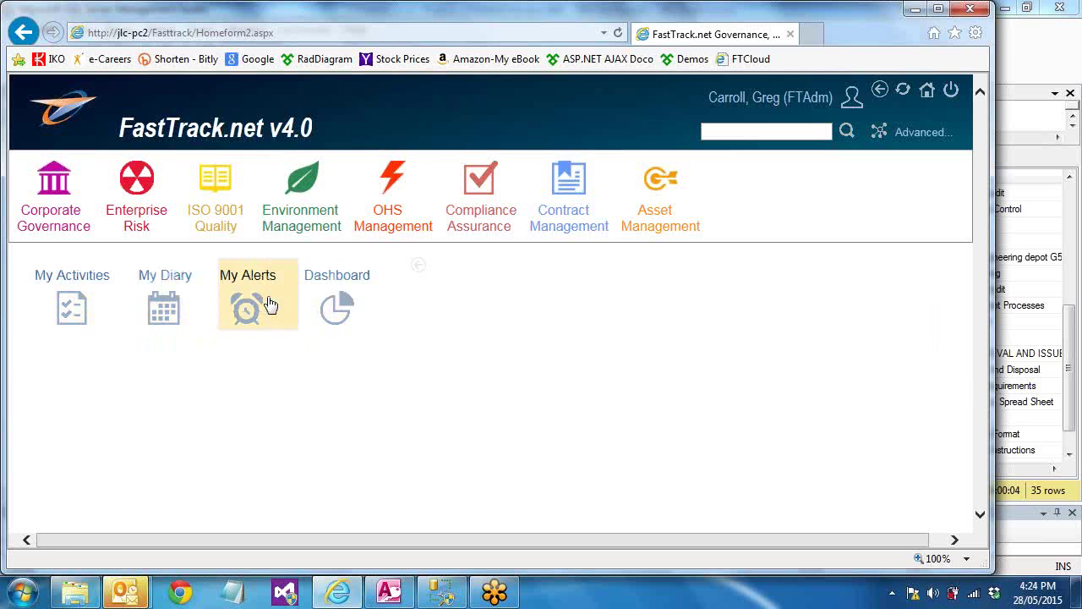
pyautogui.click(73, 313)
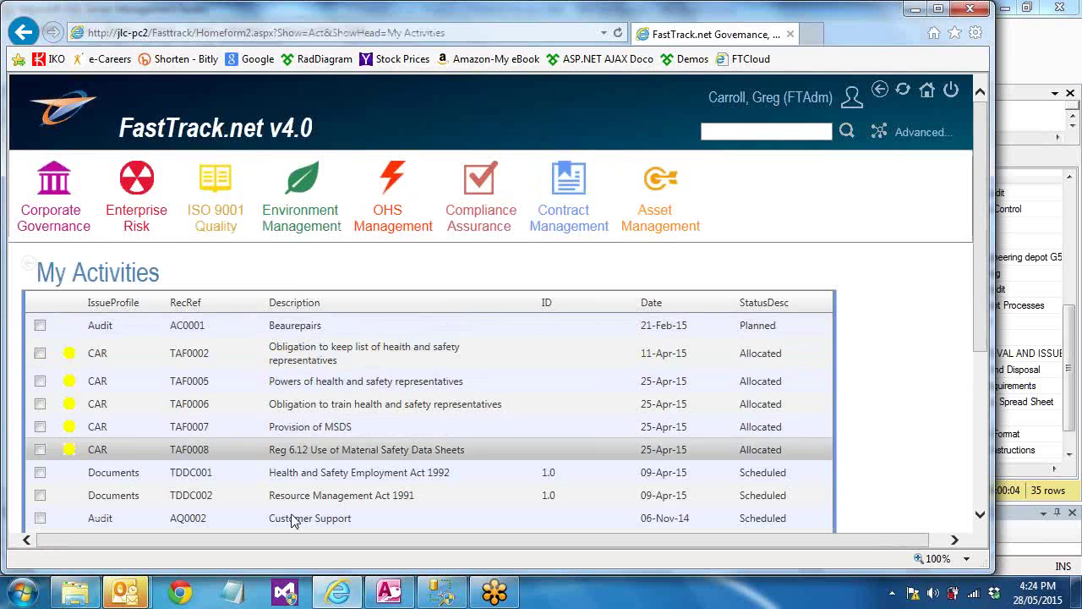
pyautogui.moveTo(983, 239); pyautogui.dragTo(1001, 414)
pyautogui.scroll(4, 1001, 414)
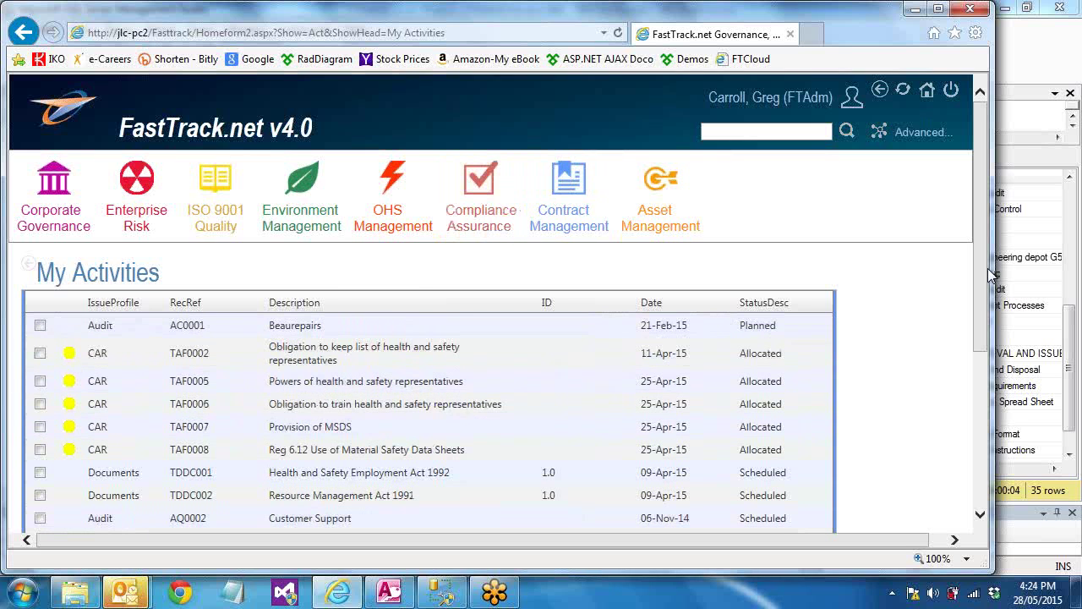
pyautogui.scroll(-3, 665, 271)
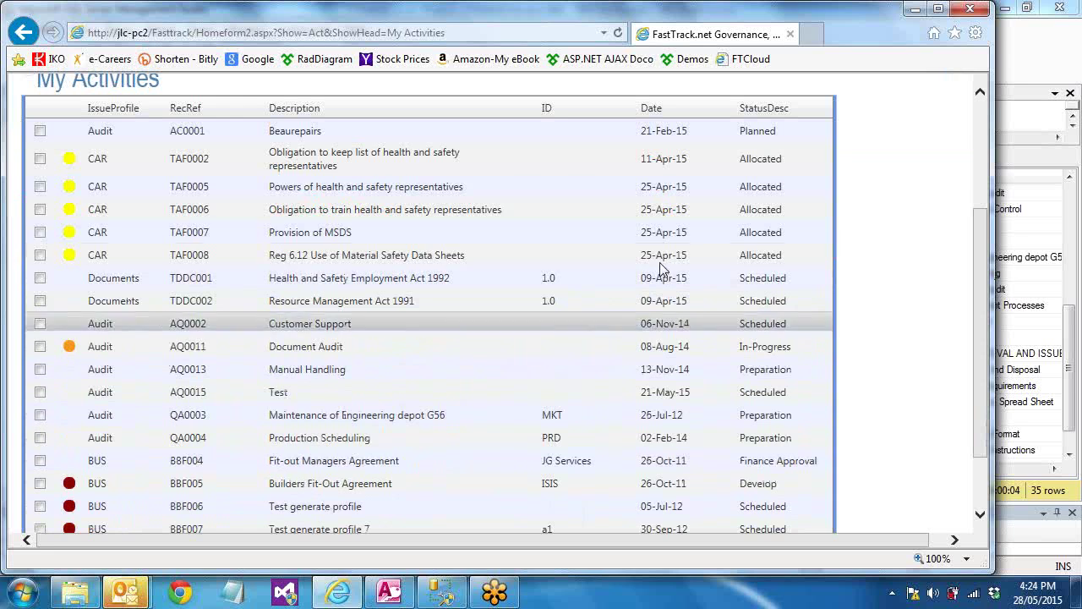
# Step: Open the major corrective action TAF0006 from My Activities, cancel out of it, and return to the home page
pyautogui.click(38, 210)
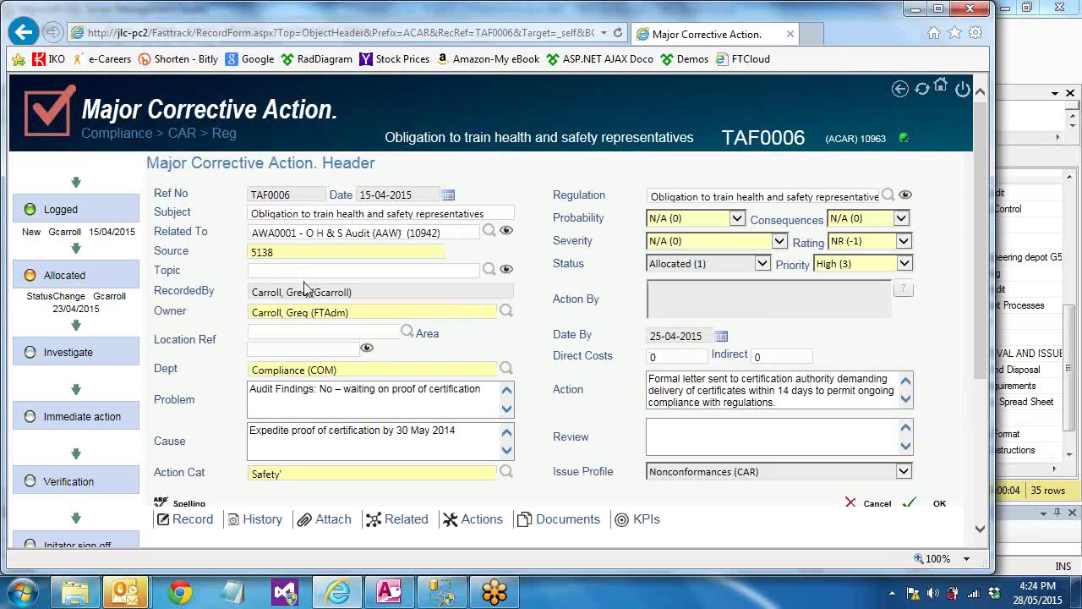
pyautogui.click(871, 506)
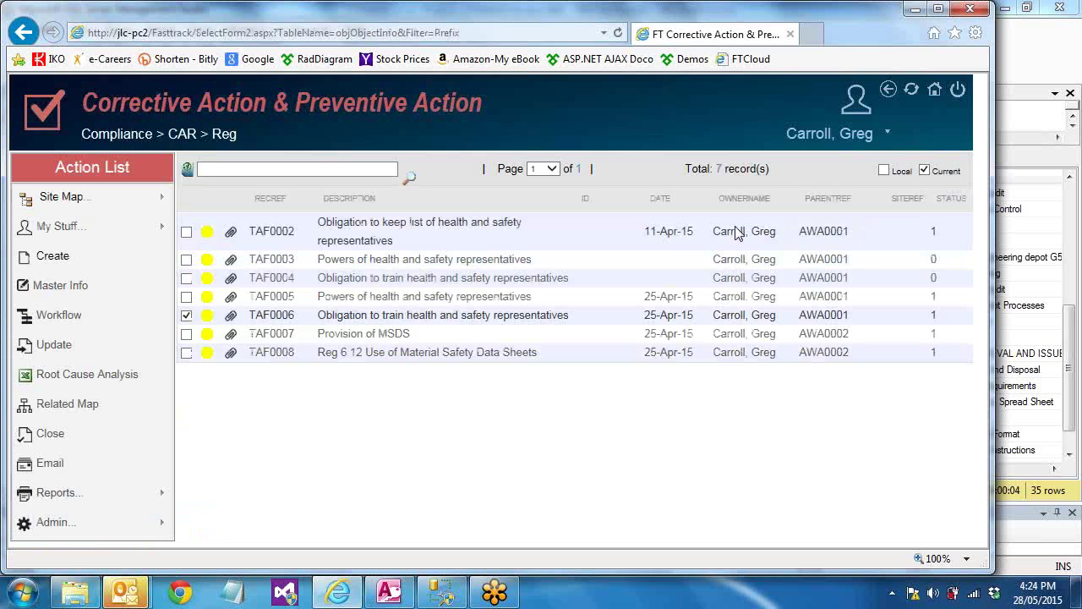
pyautogui.click(932, 91)
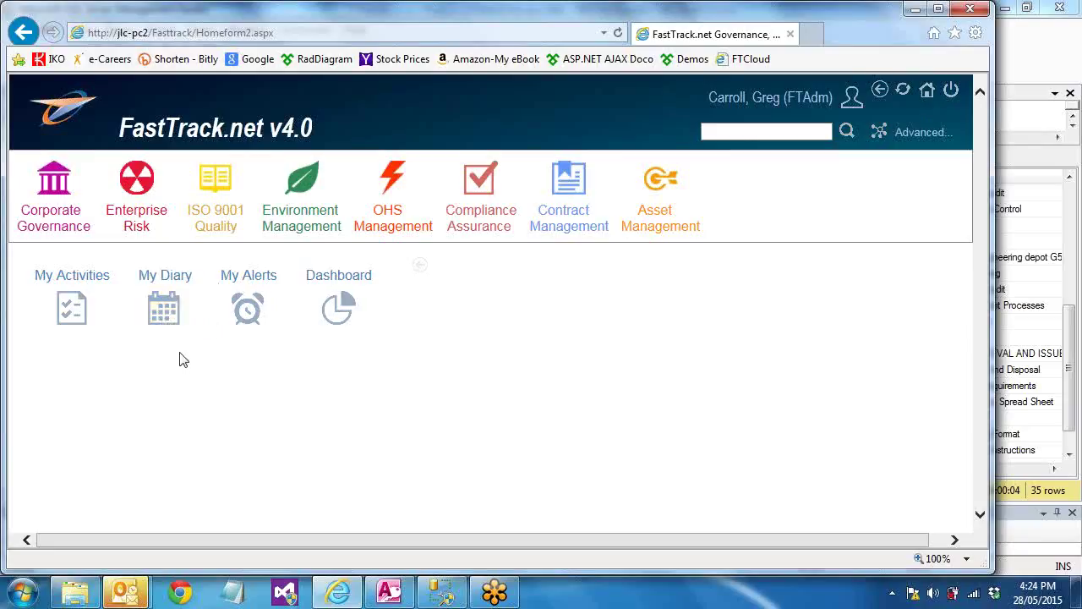
# Step: Examine the records listed in My Alerts and close the list
pyautogui.click(245, 309)
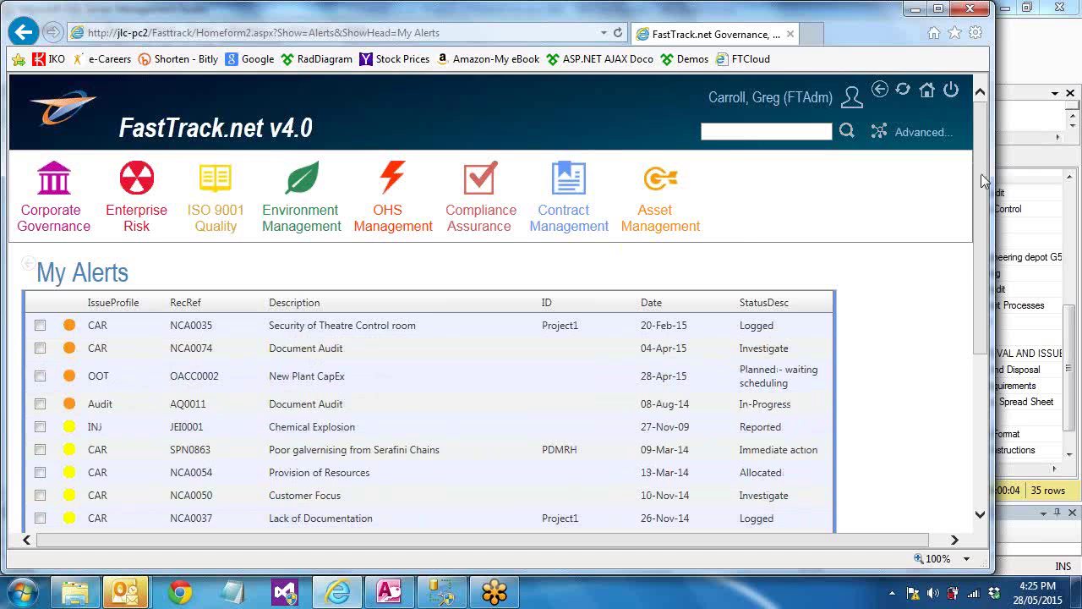
pyautogui.moveTo(981, 173); pyautogui.dragTo(973, 328)
pyautogui.scroll(-2, 972, 328)
pyautogui.scroll(8, 972, 328)
pyautogui.click(30, 262)
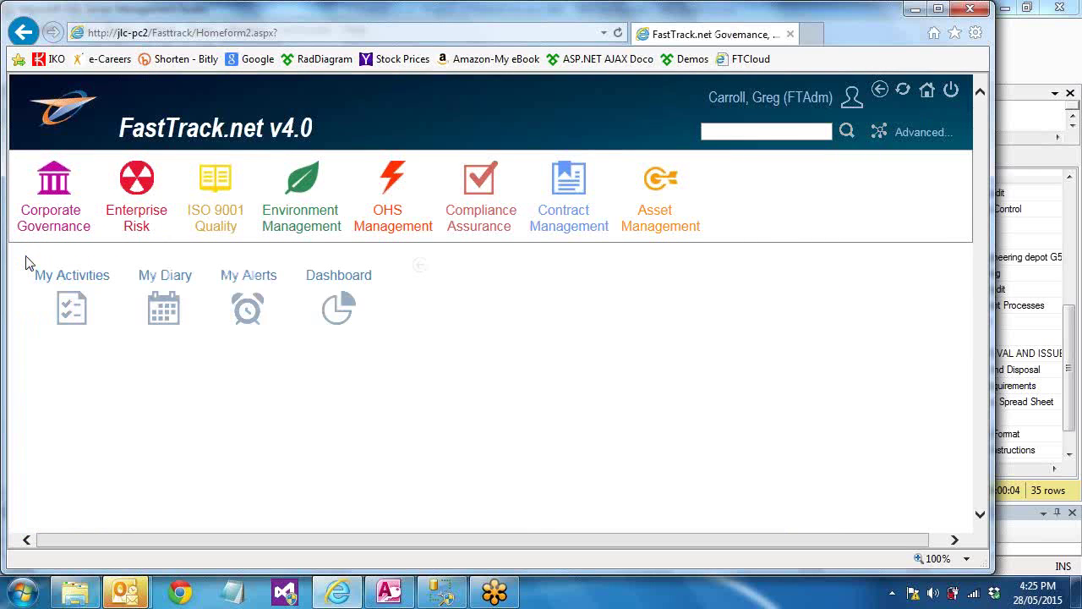
# Step: Open the Major Corrective Action library in Compliance Management and examine the report types available for it
pyautogui.click(462, 196)
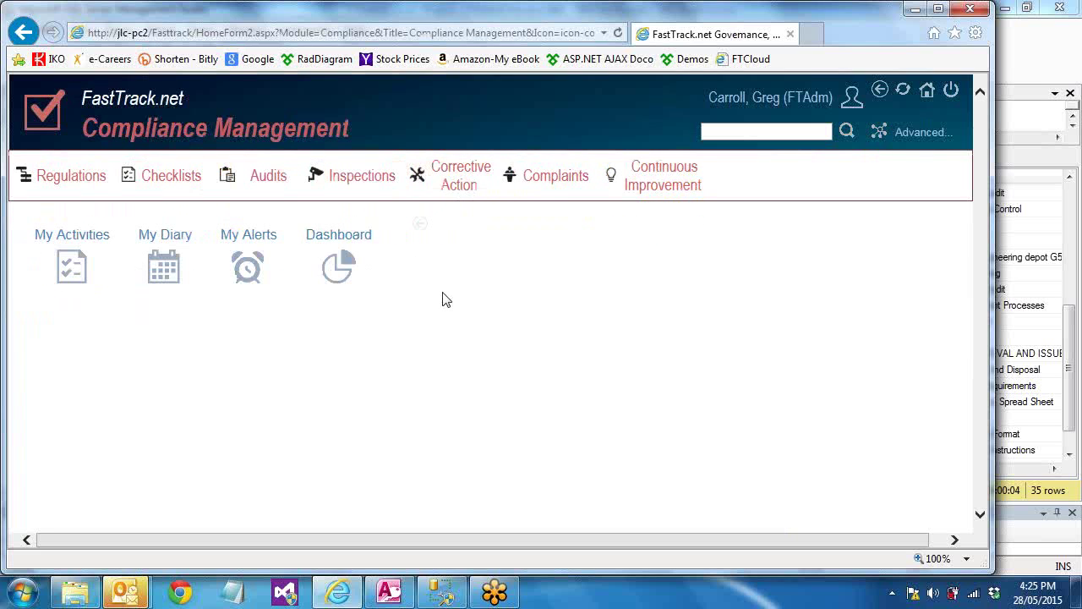
pyautogui.click(457, 193)
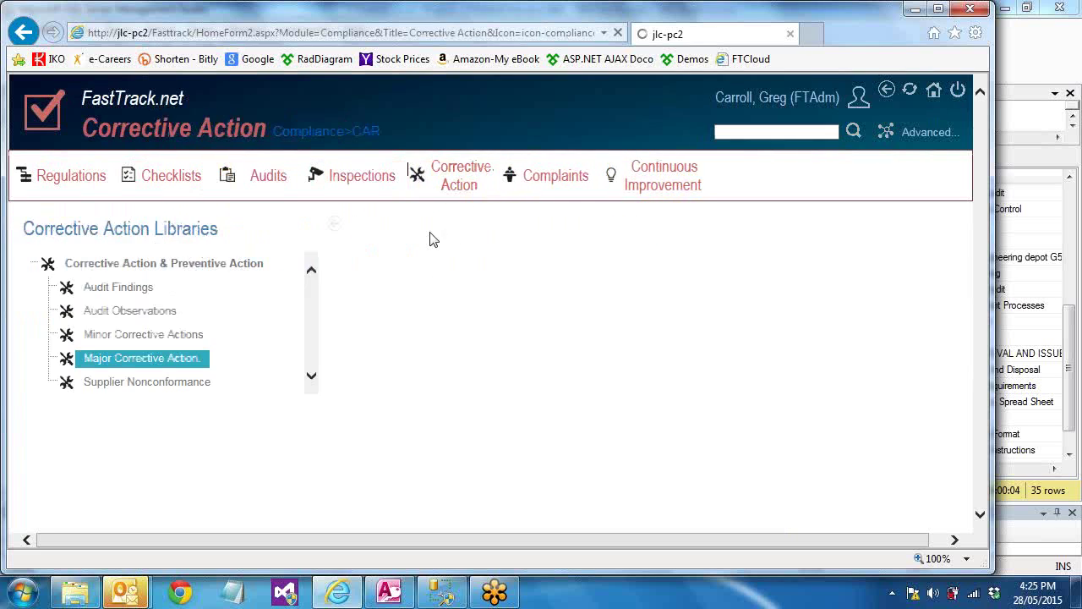
pyautogui.click(157, 364)
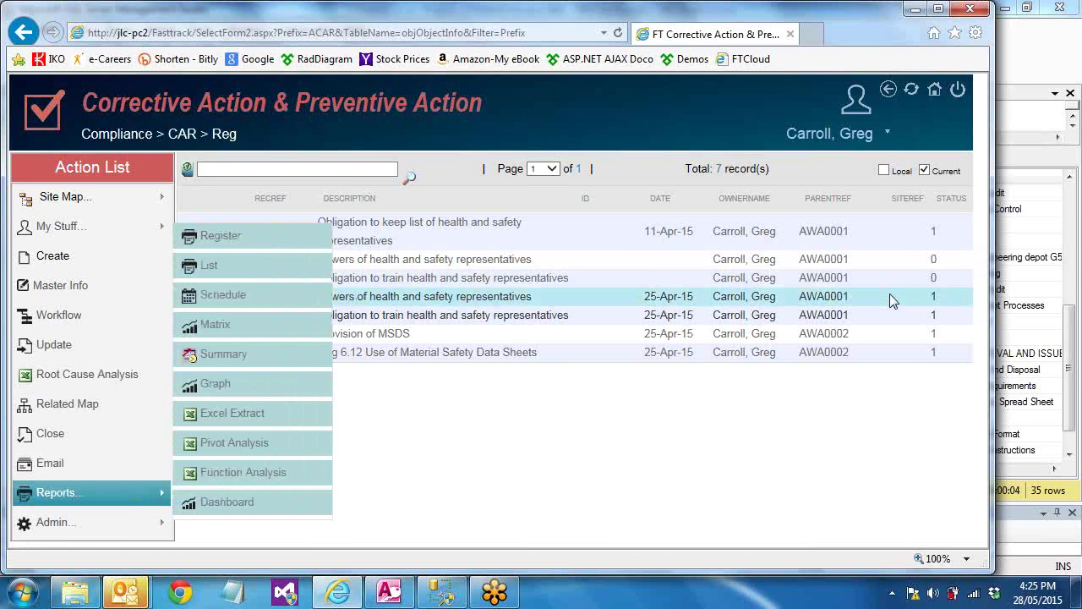
pyautogui.moveTo(80, 505)
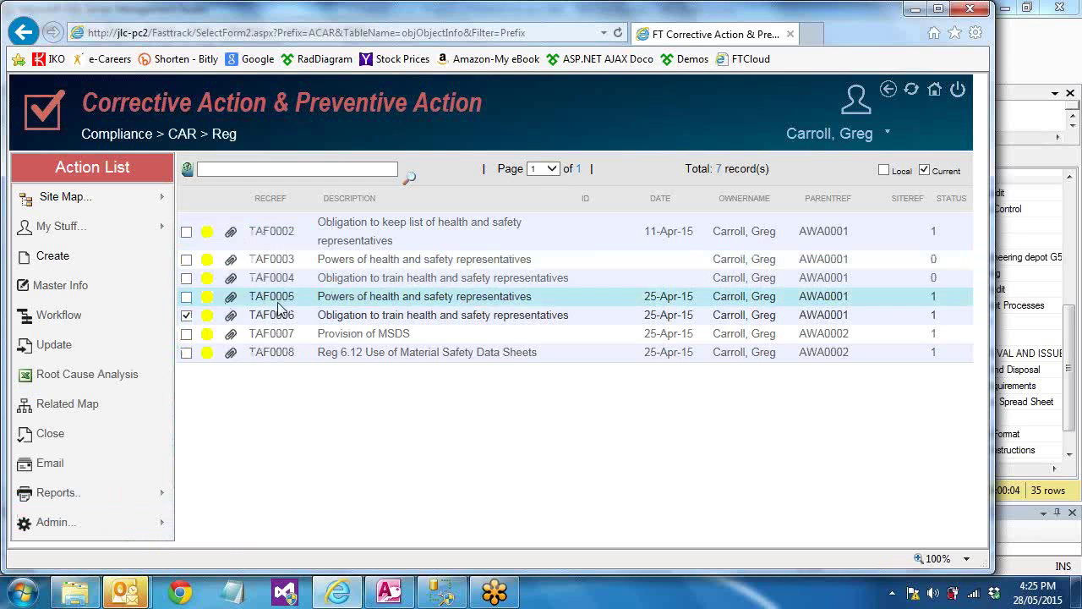
# Step: Switch to the Minor Corrective Actions library and open the record NCA0074, Document Audit
pyautogui.click(150, 133)
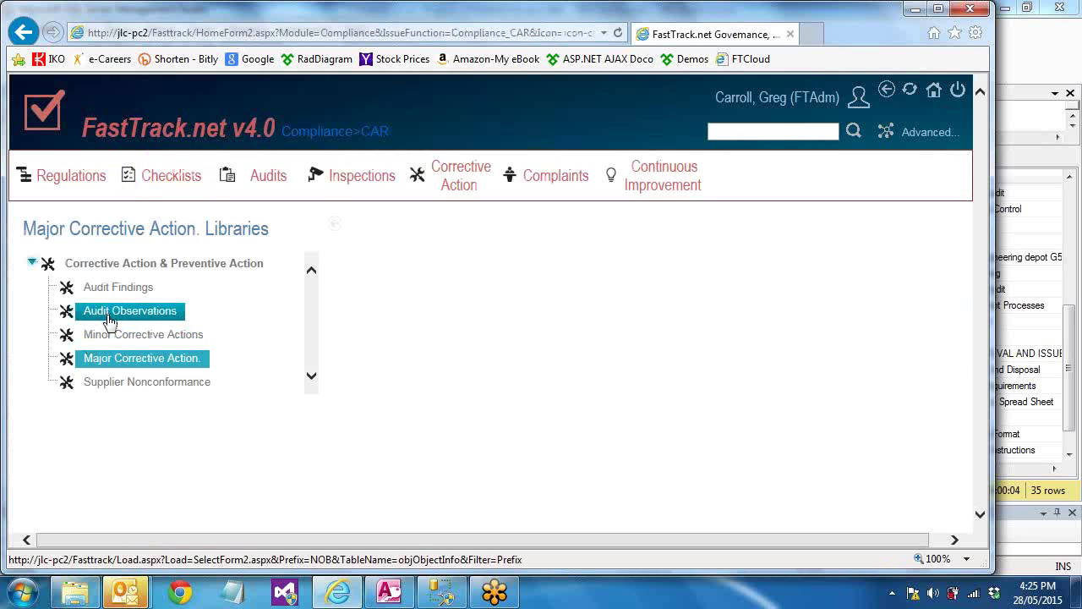
pyautogui.click(109, 336)
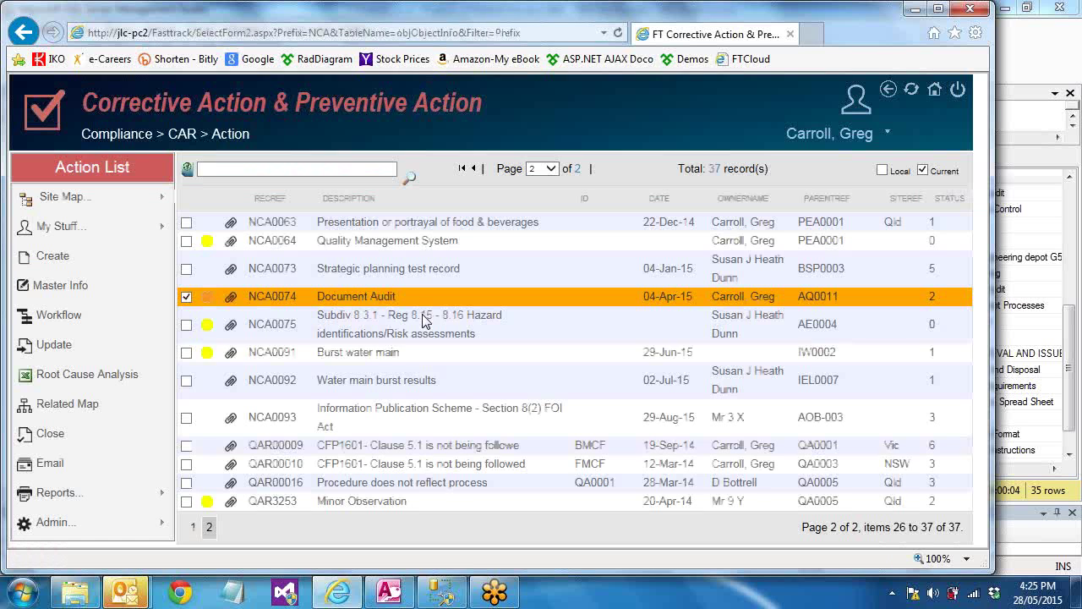
pyautogui.click(286, 299)
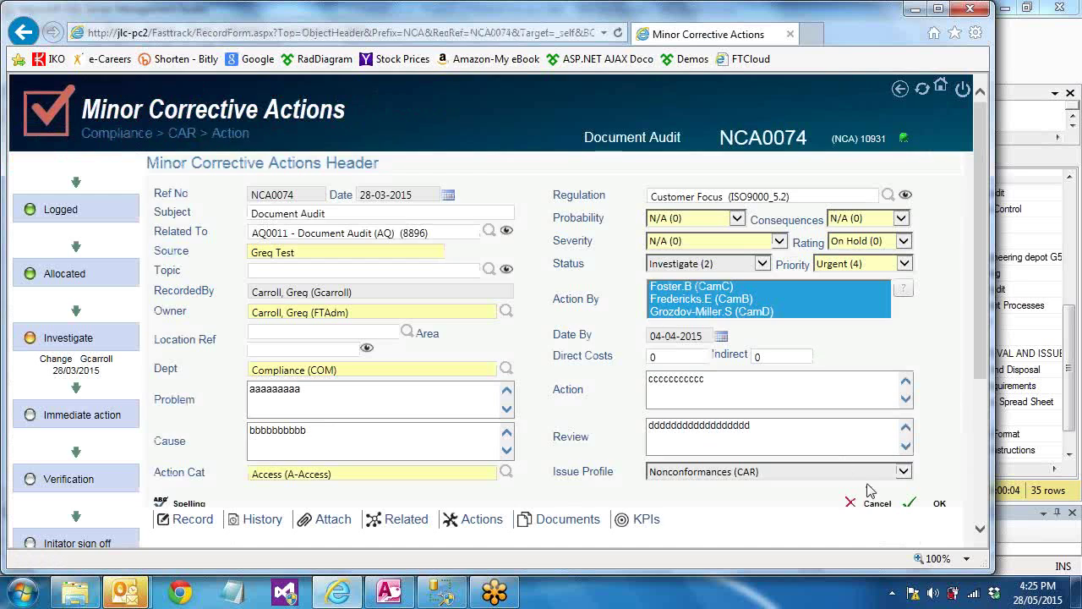
# Step: Cancel out of record NCA0074 and export all corrective action library records with the Excel Extract report
pyautogui.click(875, 502)
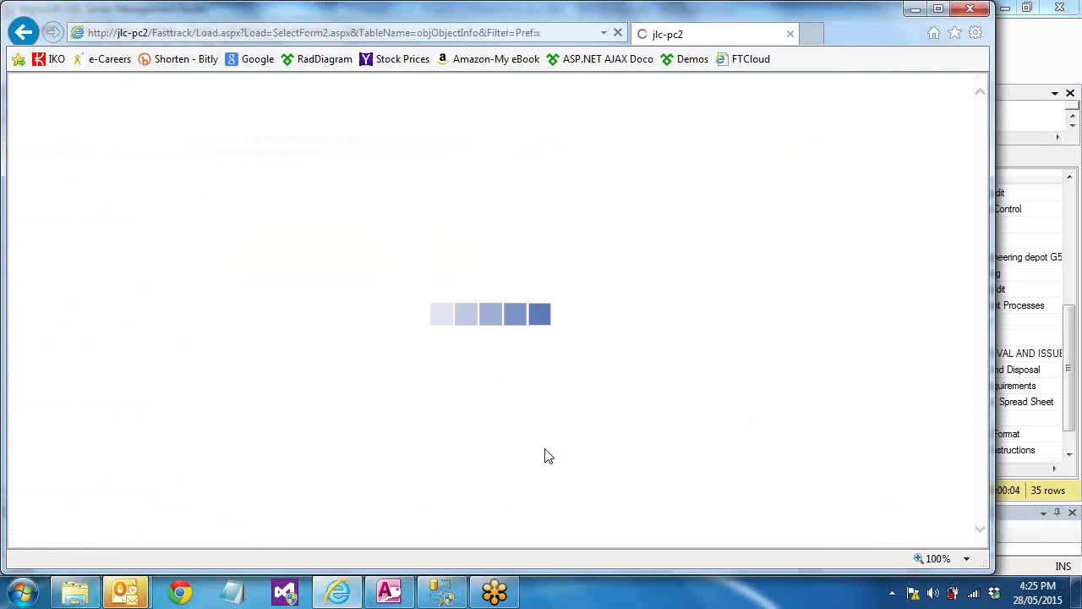
pyautogui.moveTo(51, 533)
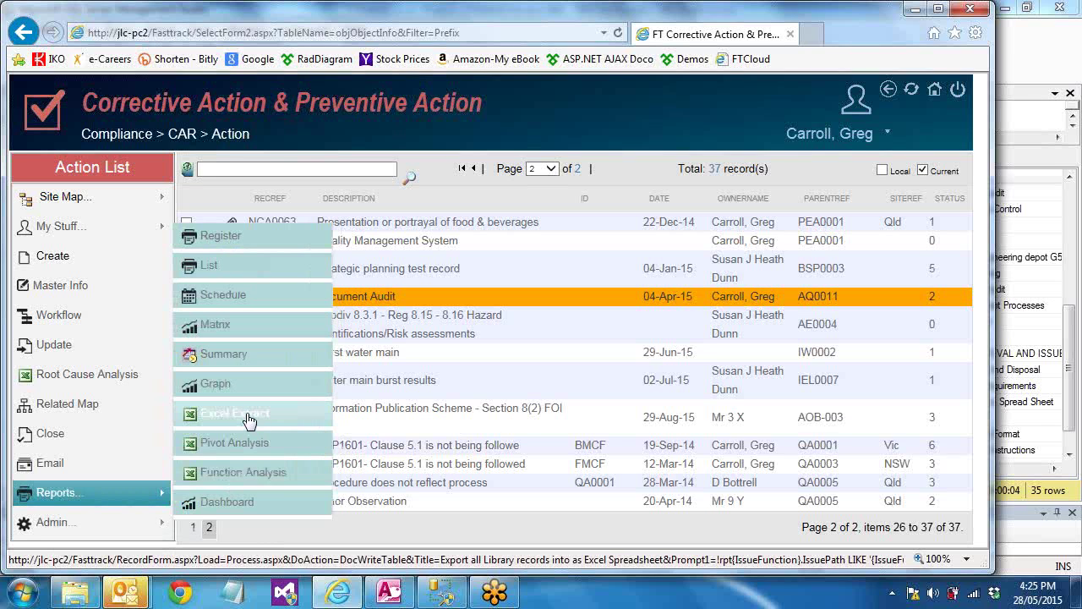
pyautogui.click(248, 421)
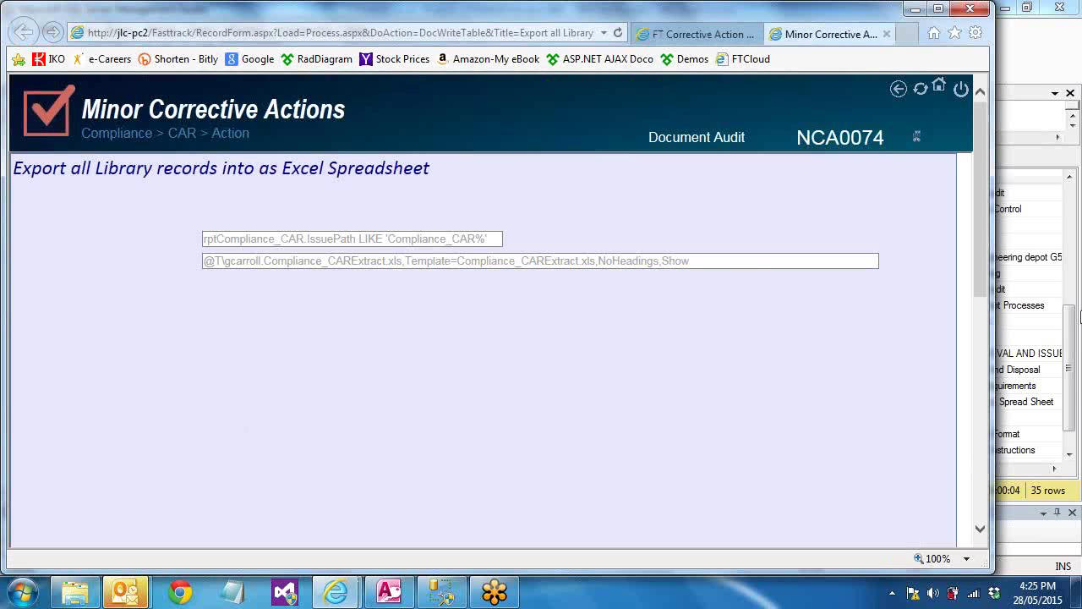
pyautogui.click(938, 8)
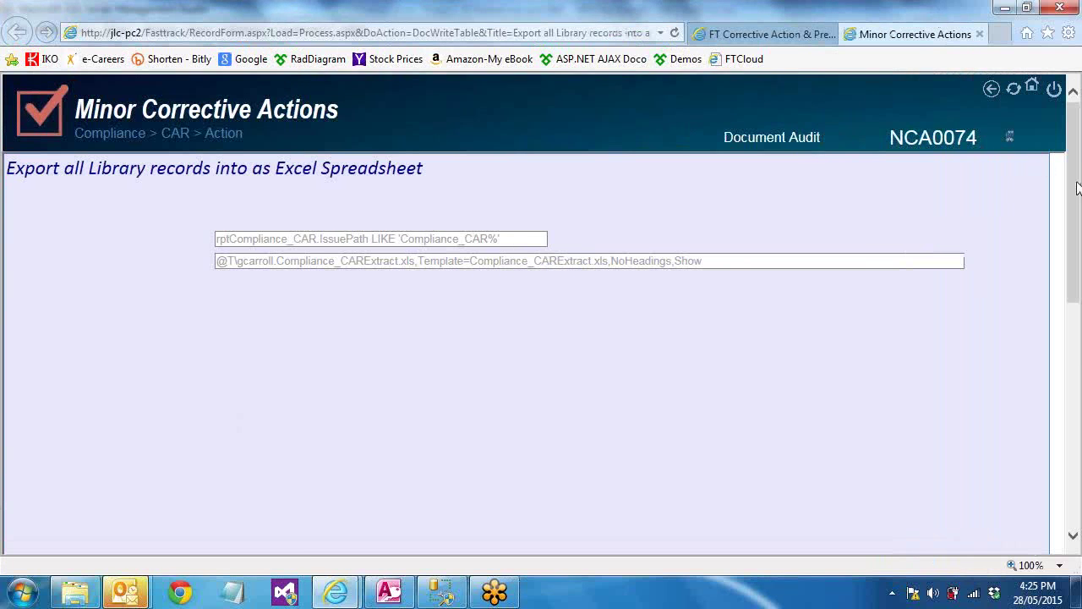
pyautogui.scroll(-1, 1073, 199)
pyautogui.scroll(1, 1076, 203)
pyautogui.moveTo(1076, 197); pyautogui.dragTo(1075, 229)
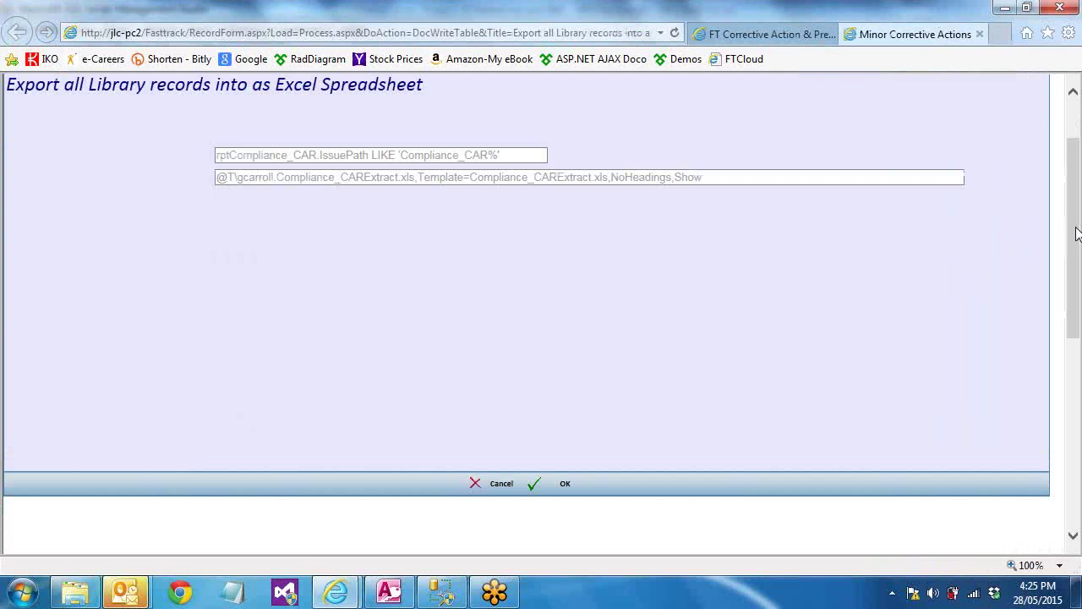
pyautogui.click(566, 485)
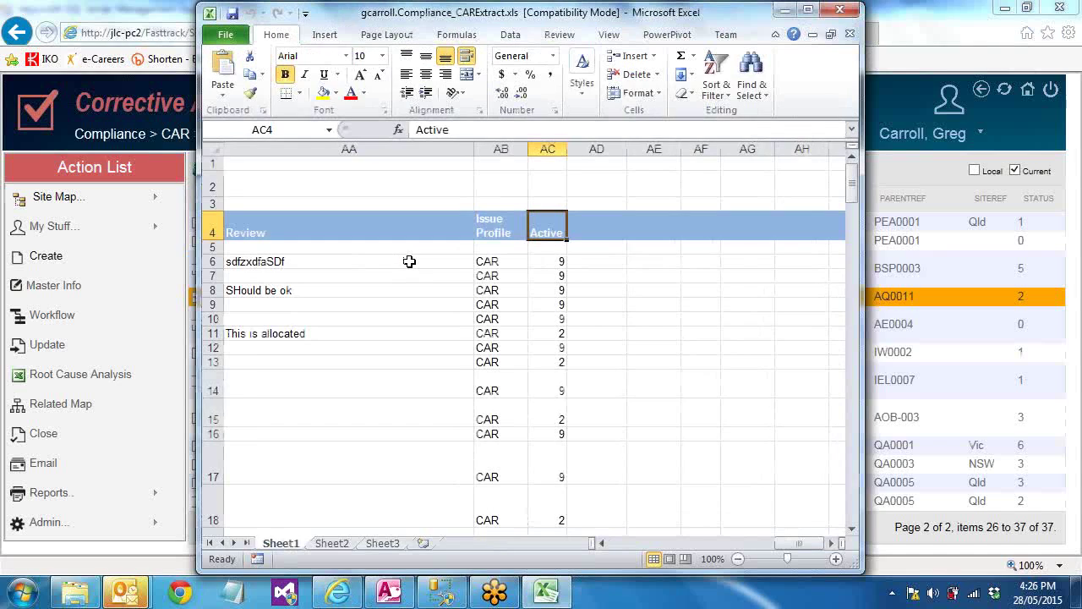
# Step: Examine the columns and records of the Corrective Actions extract from its first column, and close the workbook without saving
pyautogui.click(809, 9)
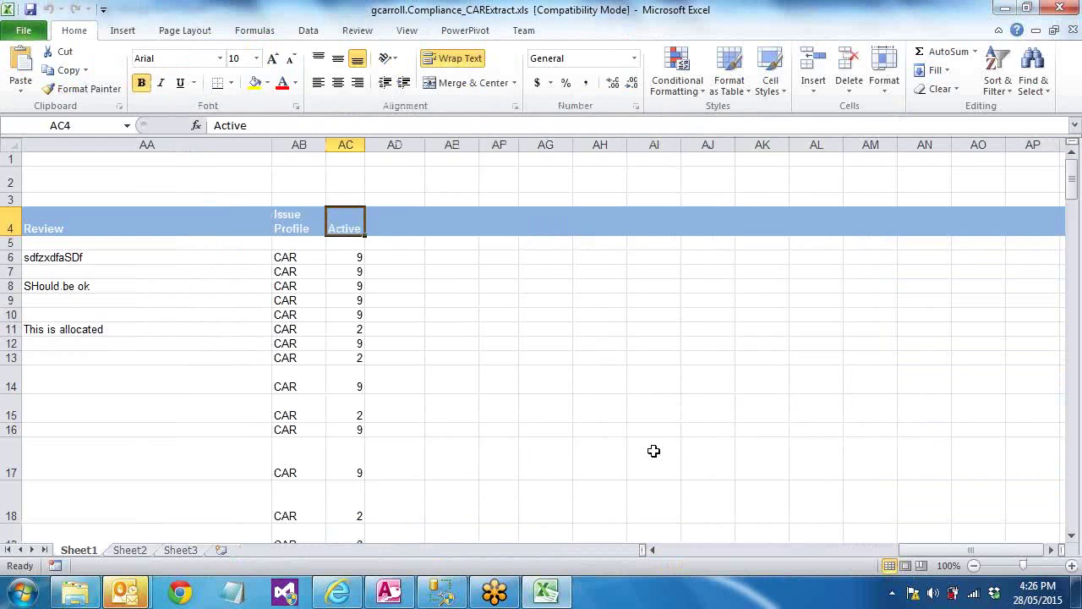
pyautogui.click(665, 551)
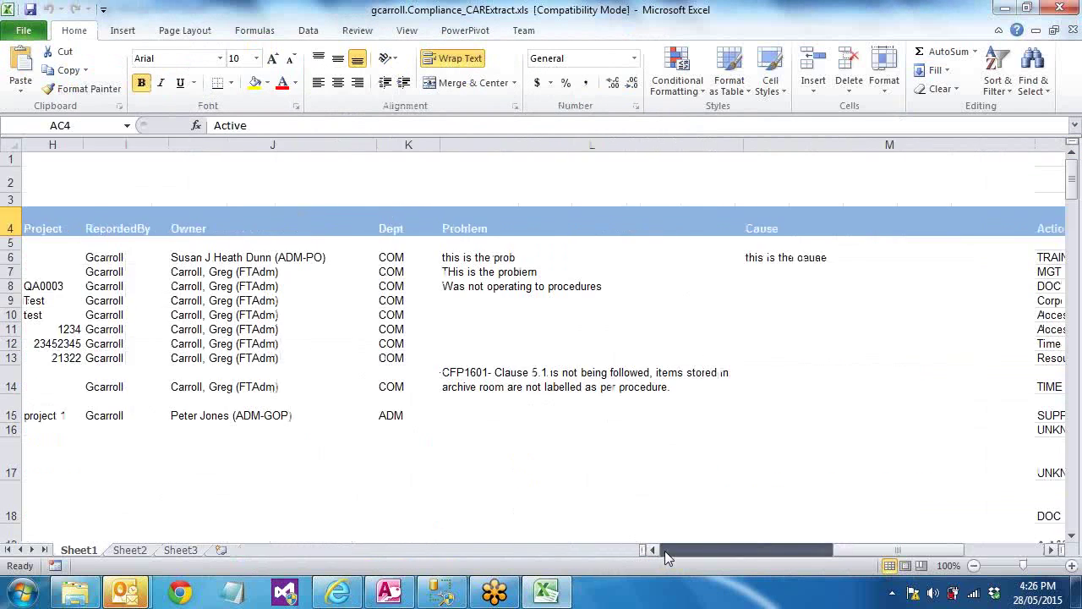
pyautogui.moveTo(1072, 176); pyautogui.dragTo(1076, 178)
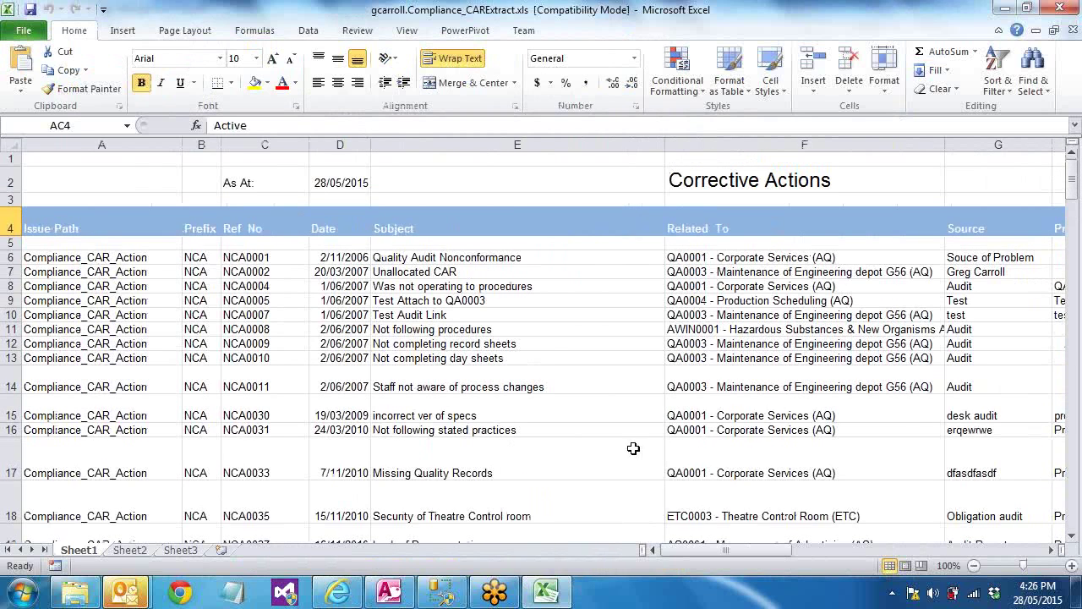
pyautogui.click(547, 329)
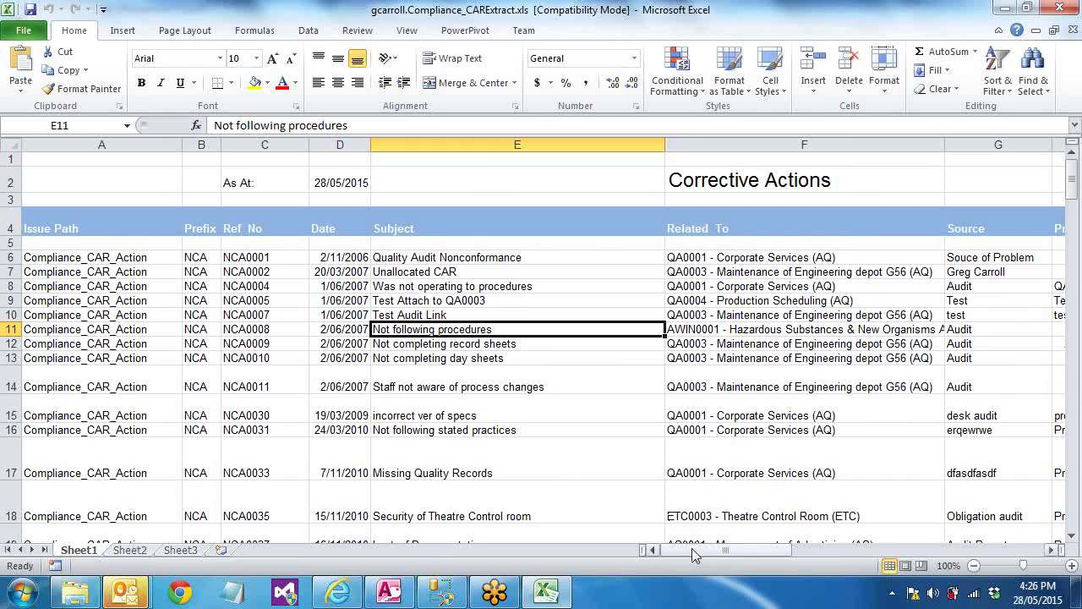
pyautogui.moveTo(691, 549); pyautogui.dragTo(610, 603)
pyautogui.click(579, 362)
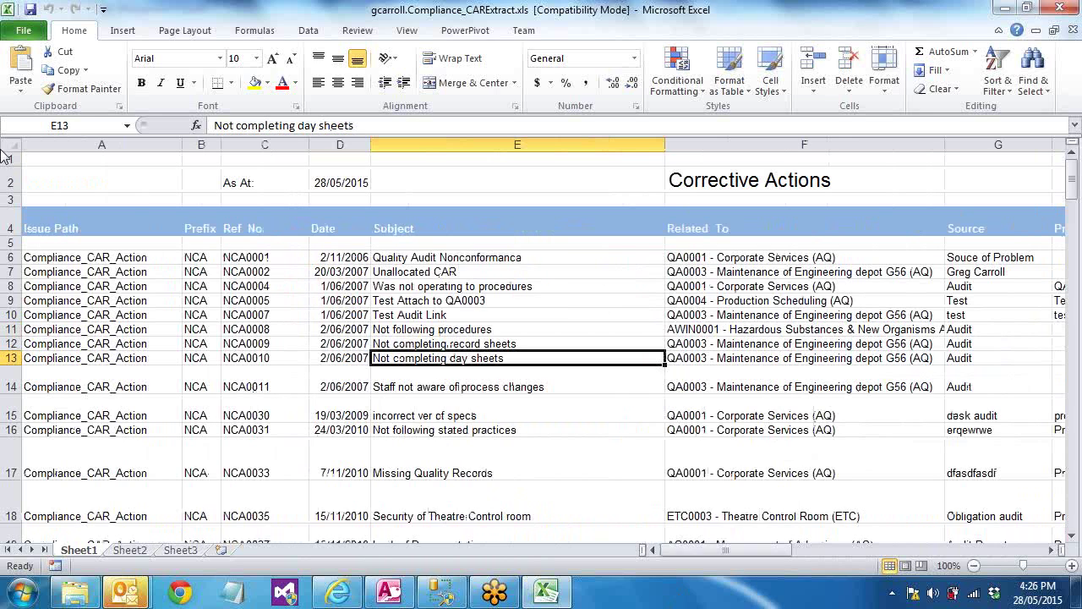
pyautogui.moveTo(6, 156); pyautogui.dragTo(10, 233)
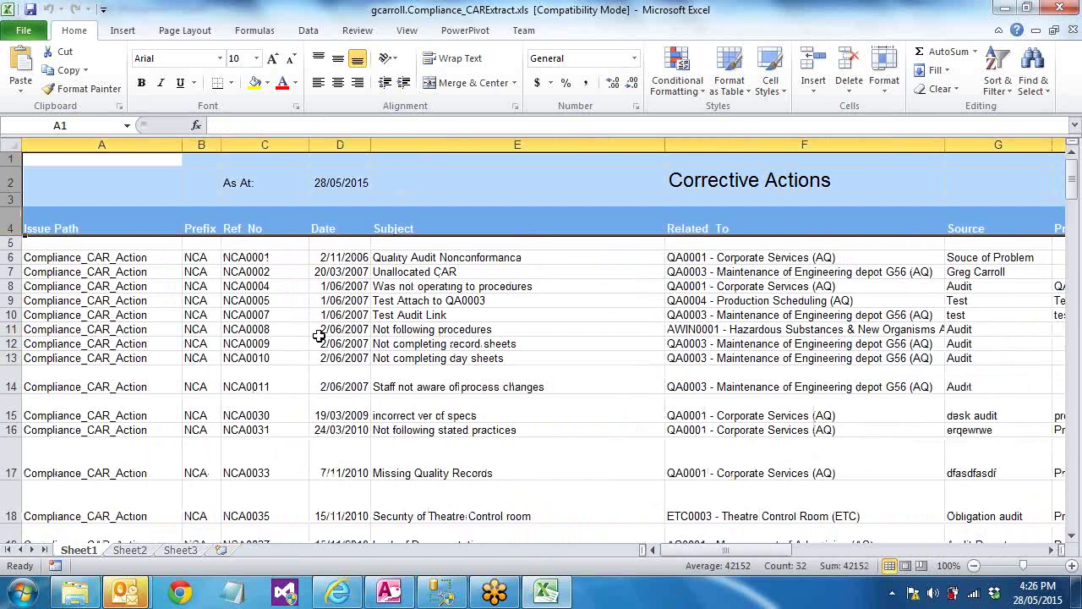
pyautogui.click(360, 359)
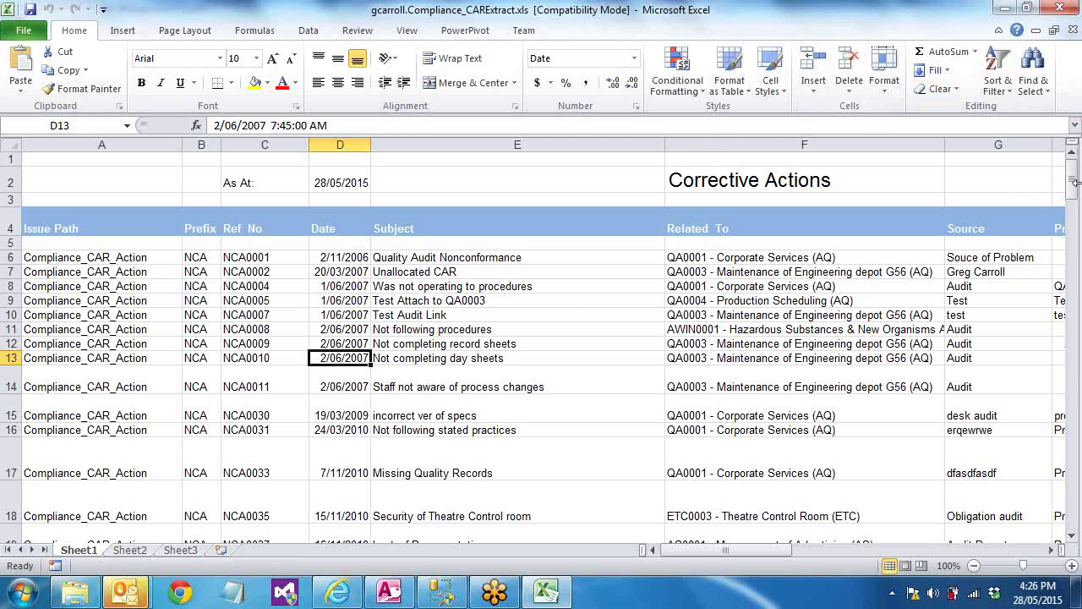
pyautogui.click(1060, 10)
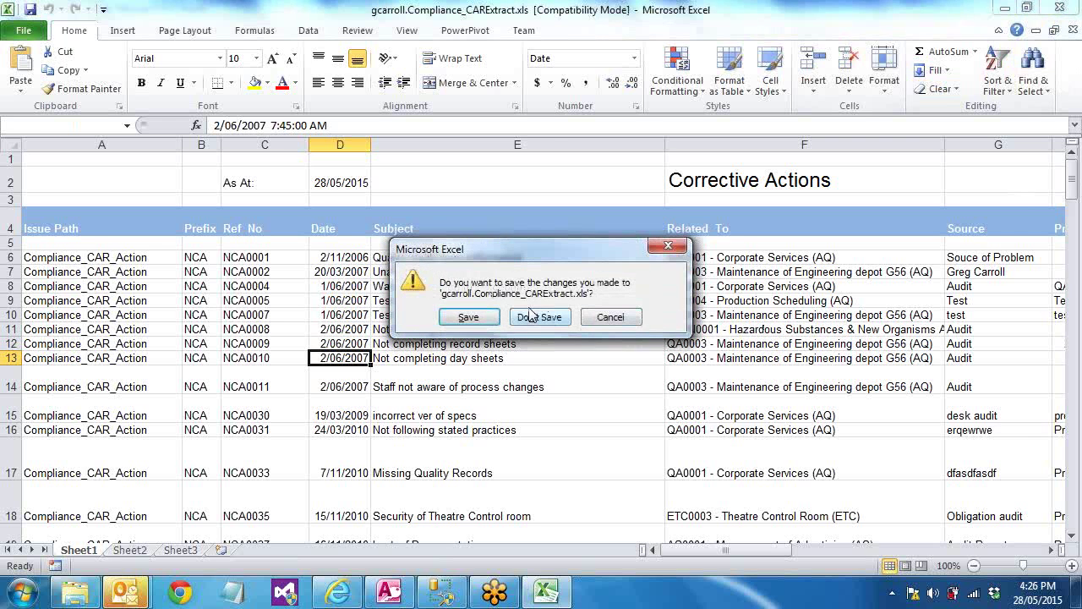
pyautogui.click(538, 317)
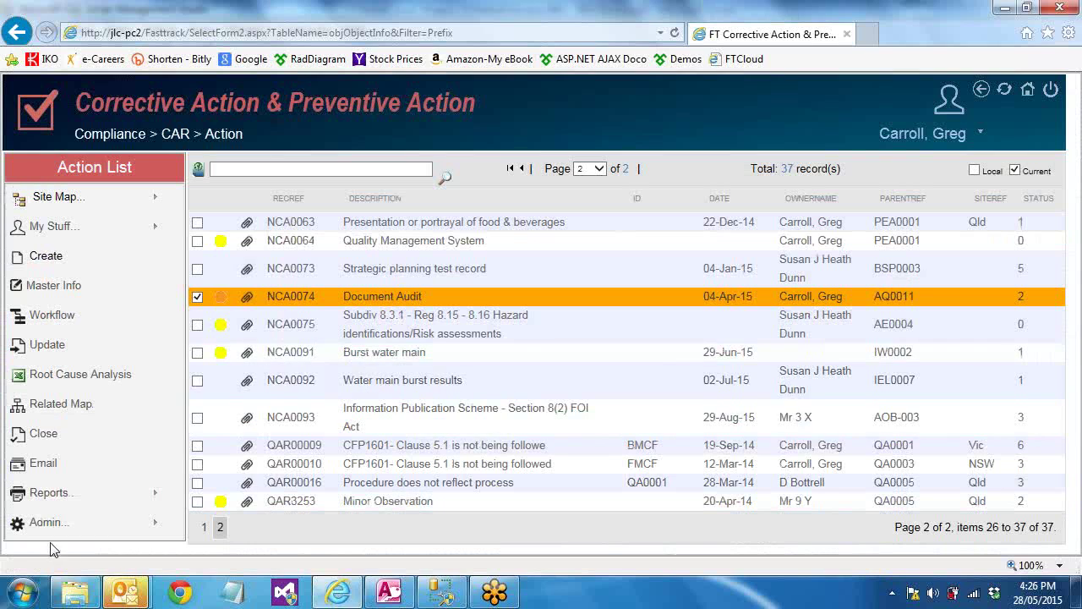
# Step: Export all library records into an Excel pivot table with the Function Analysis report
pyautogui.moveTo(105, 502)
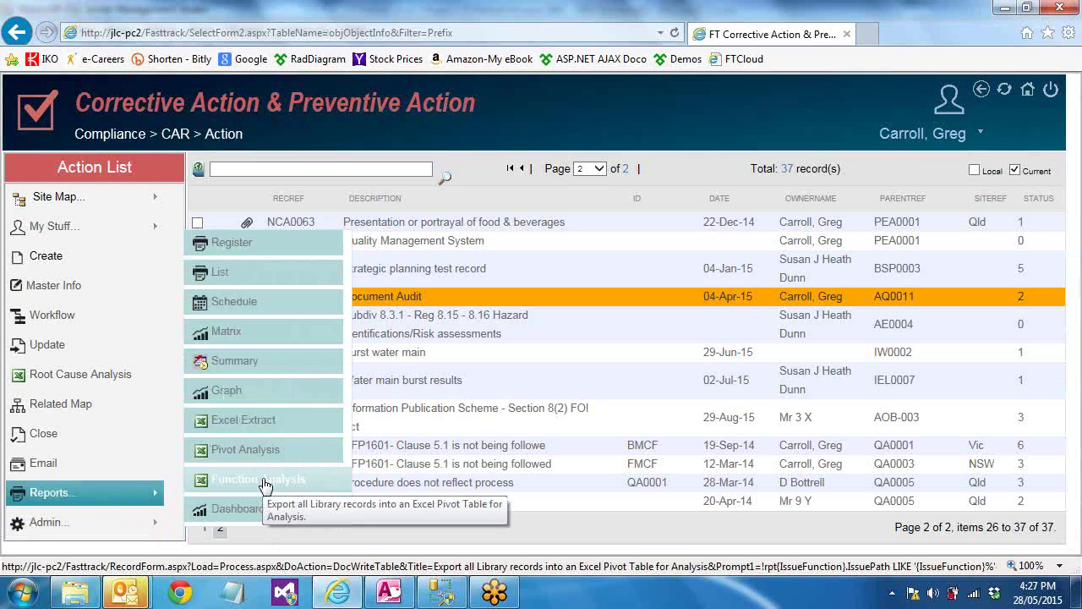
pyautogui.click(264, 486)
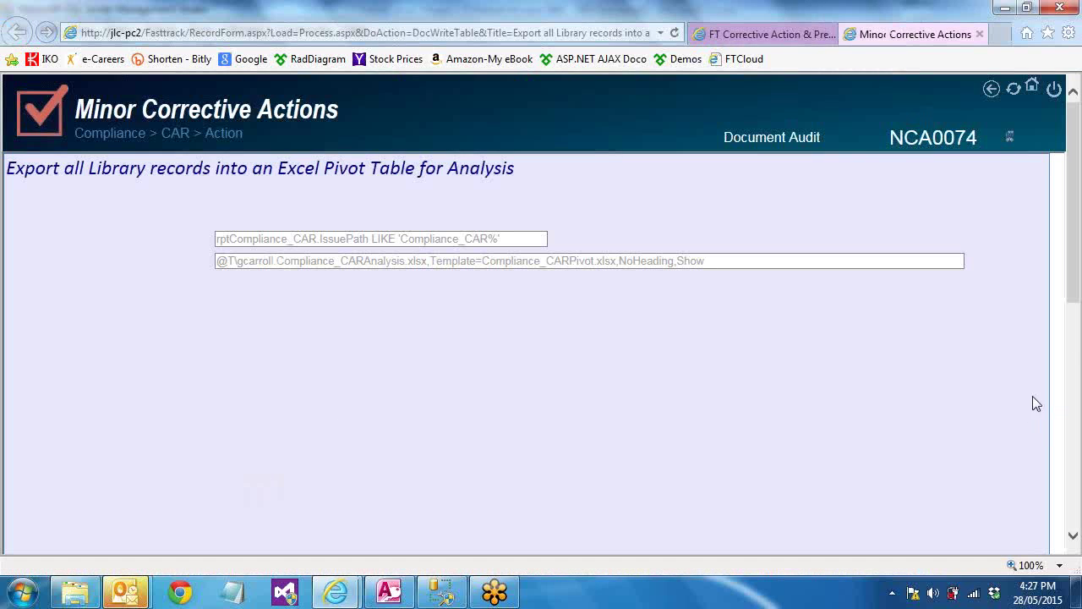
pyautogui.scroll(-2, 574, 372)
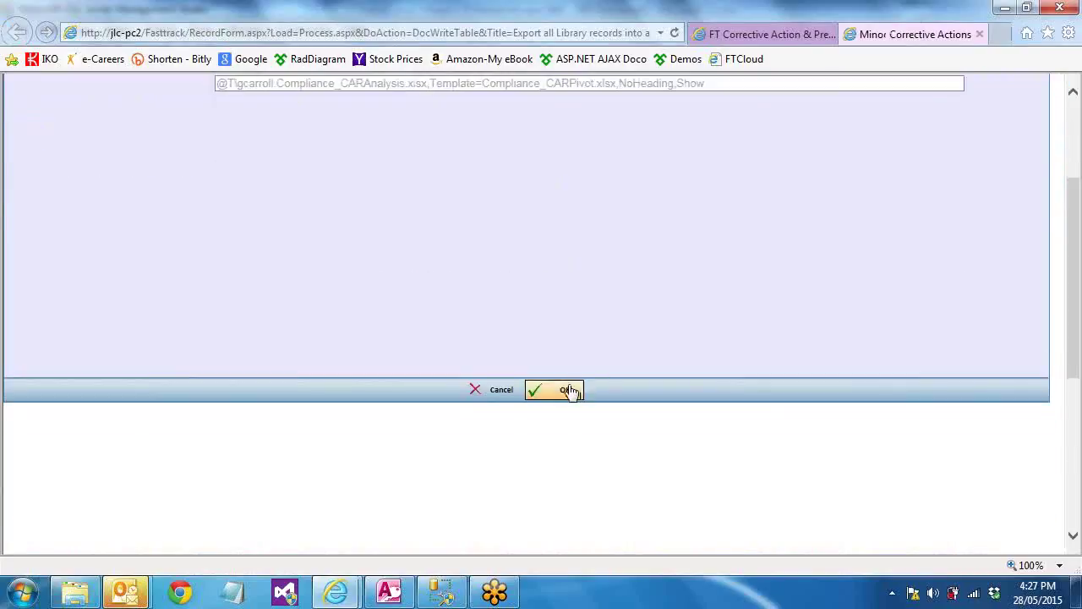
pyautogui.click(568, 389)
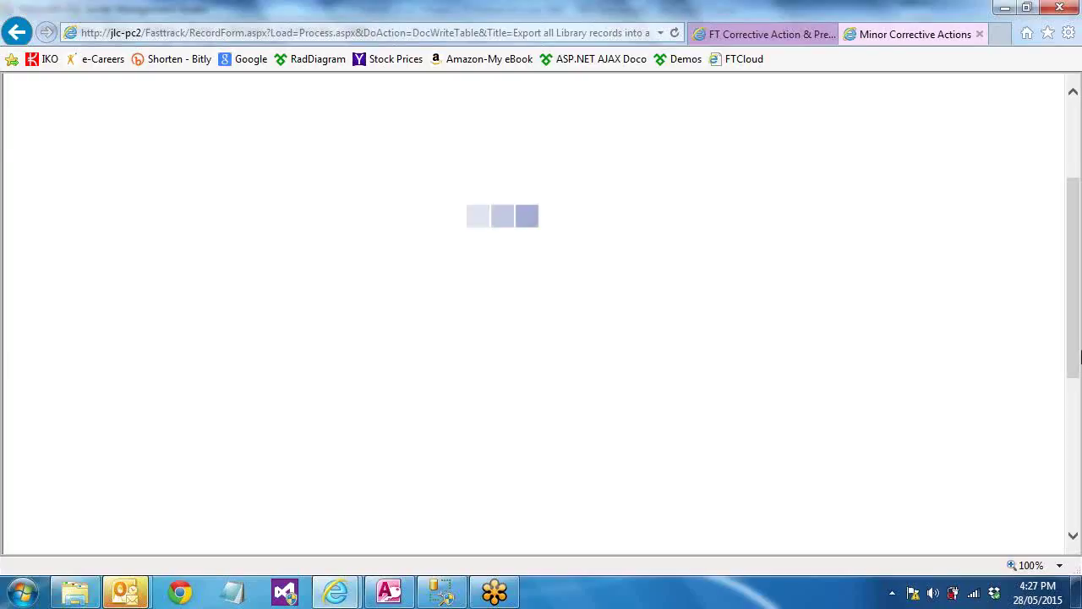
pyautogui.moveTo(1075, 338); pyautogui.dragTo(1078, 292)
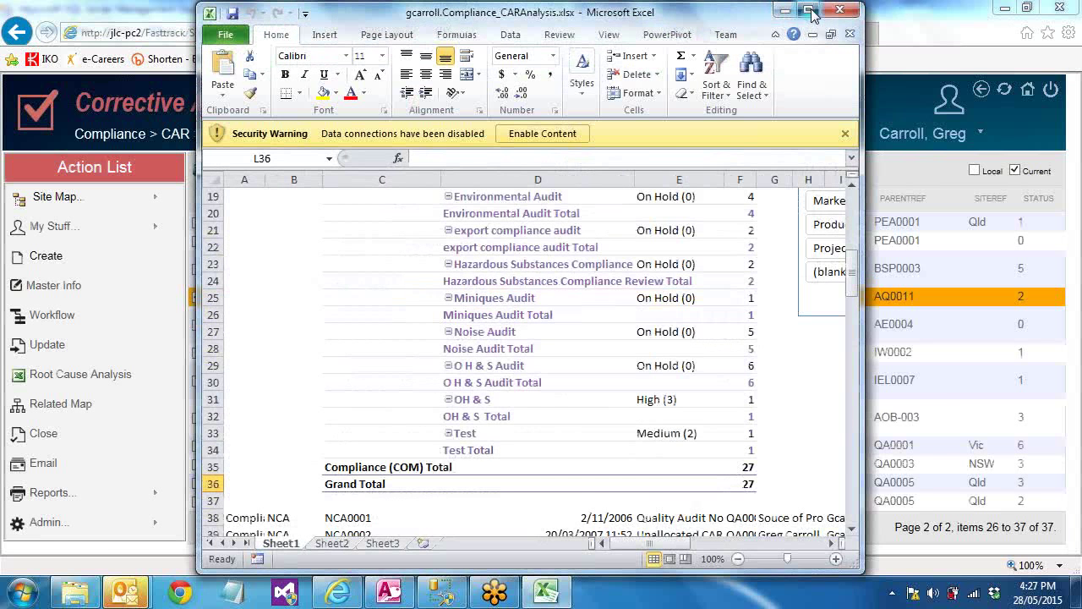
# Step: Filter the CAR Count pivot table to the Production (PRD) business unit, and apply and clear the Allocated (1) status filter
pyautogui.click(810, 10)
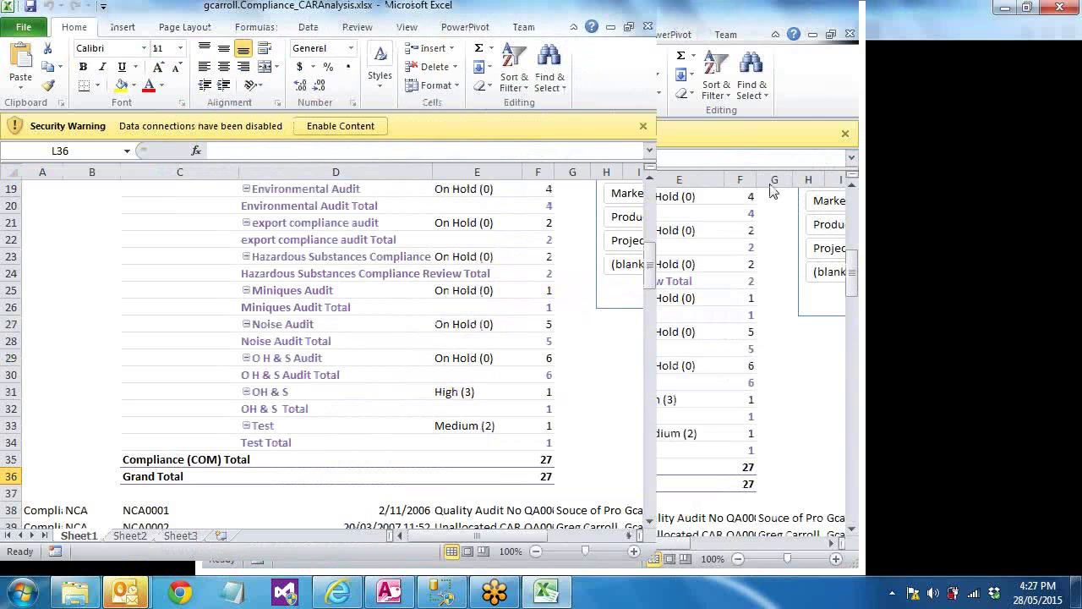
pyautogui.moveTo(828, 556); pyautogui.dragTo(896, 556)
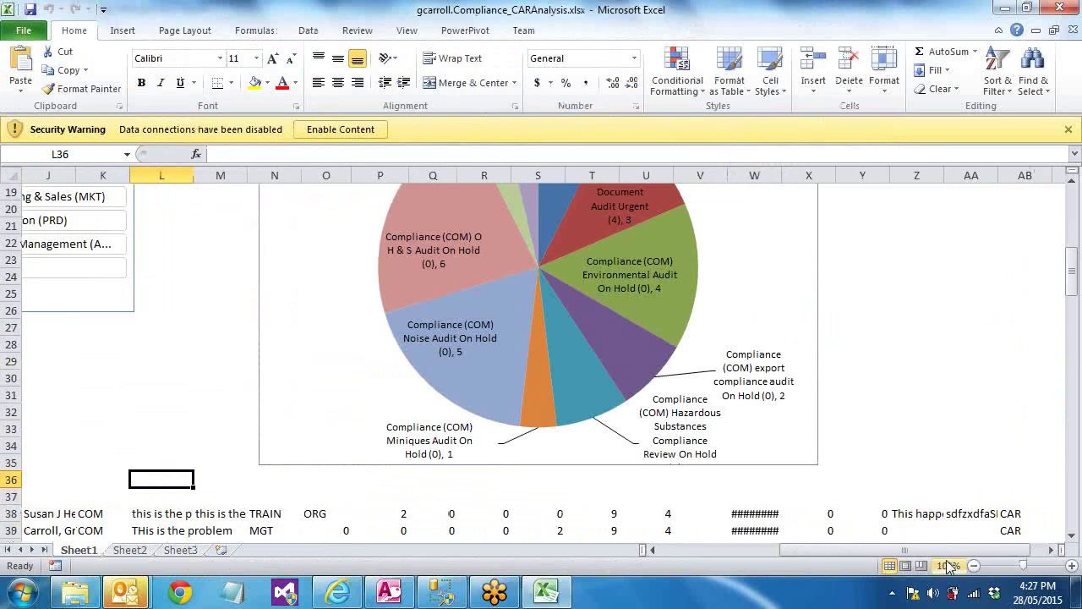
pyautogui.moveTo(1074, 290); pyautogui.dragTo(1074, 249)
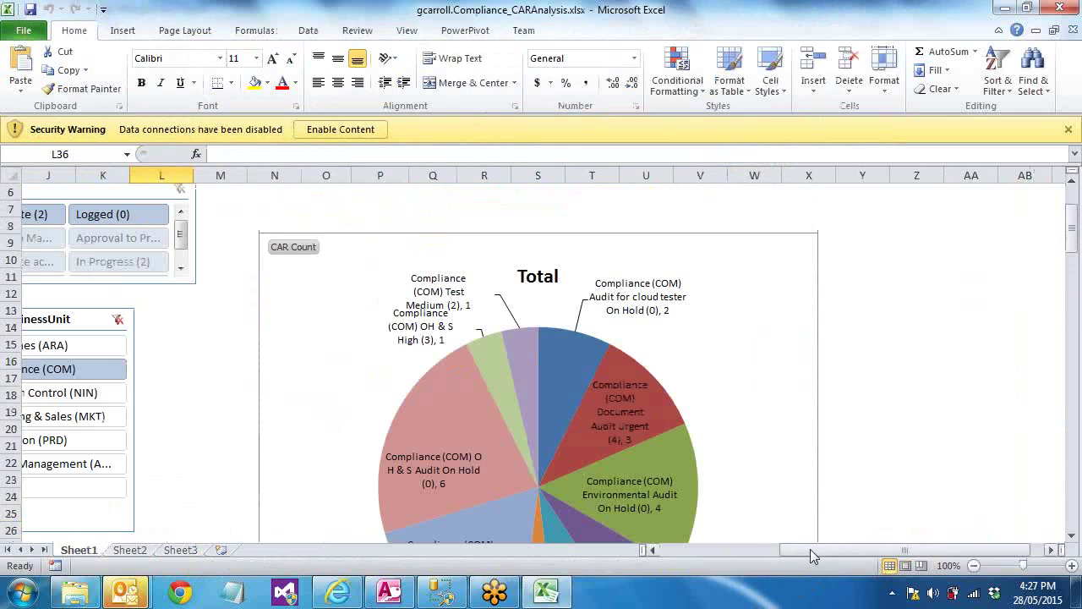
pyautogui.moveTo(810, 548); pyautogui.dragTo(752, 555)
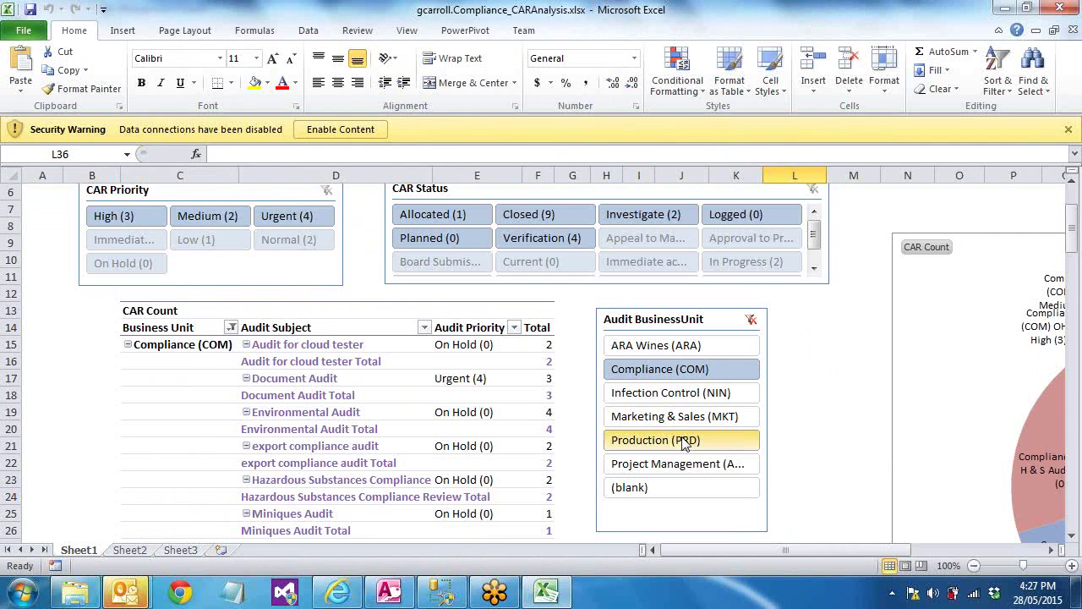
pyautogui.click(651, 441)
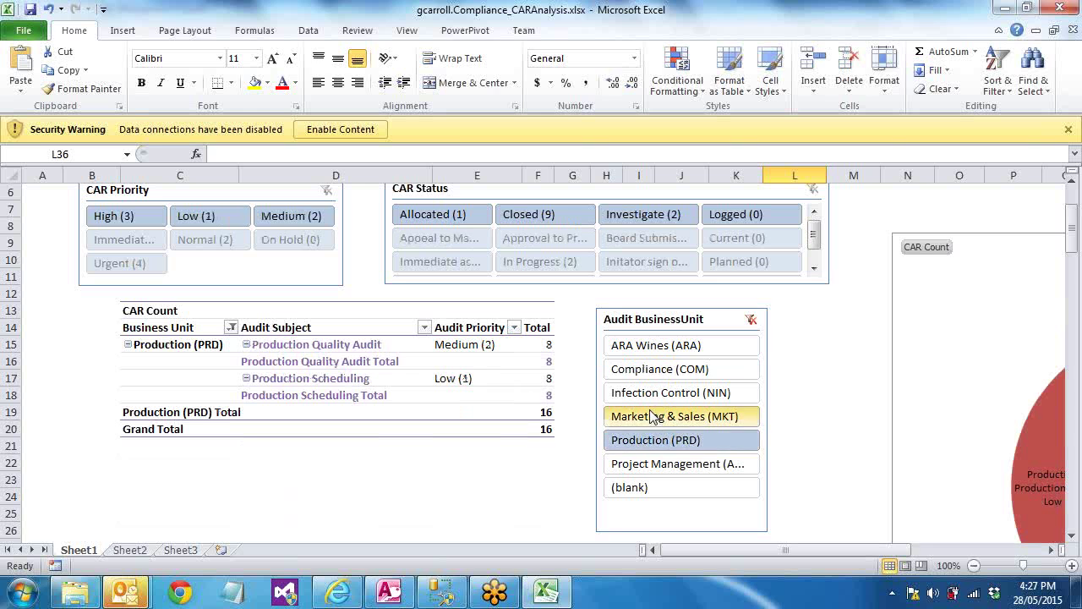
pyautogui.click(476, 214)
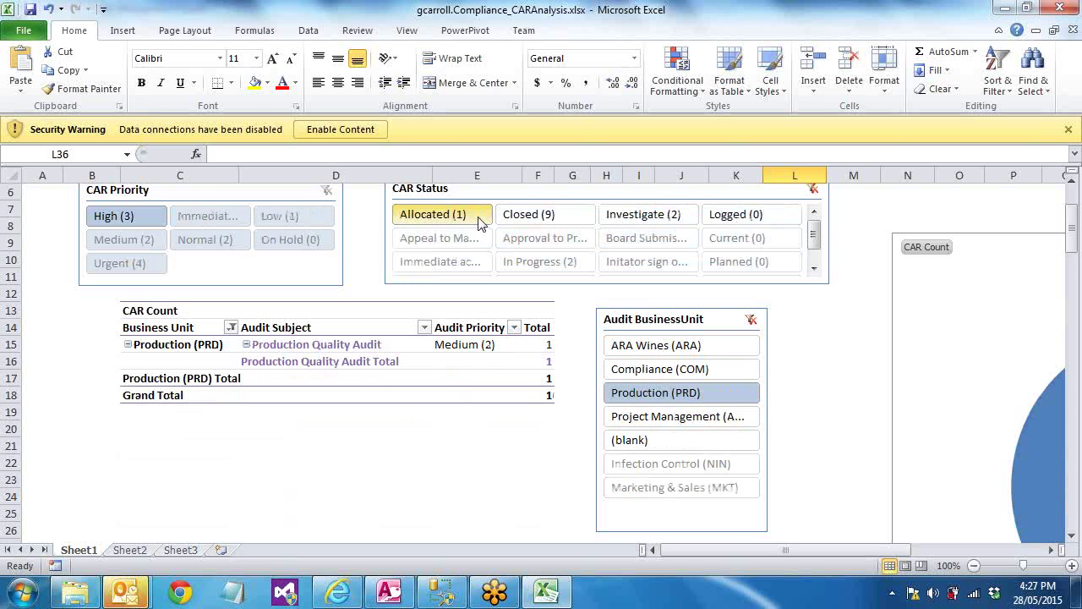
pyautogui.click(812, 190)
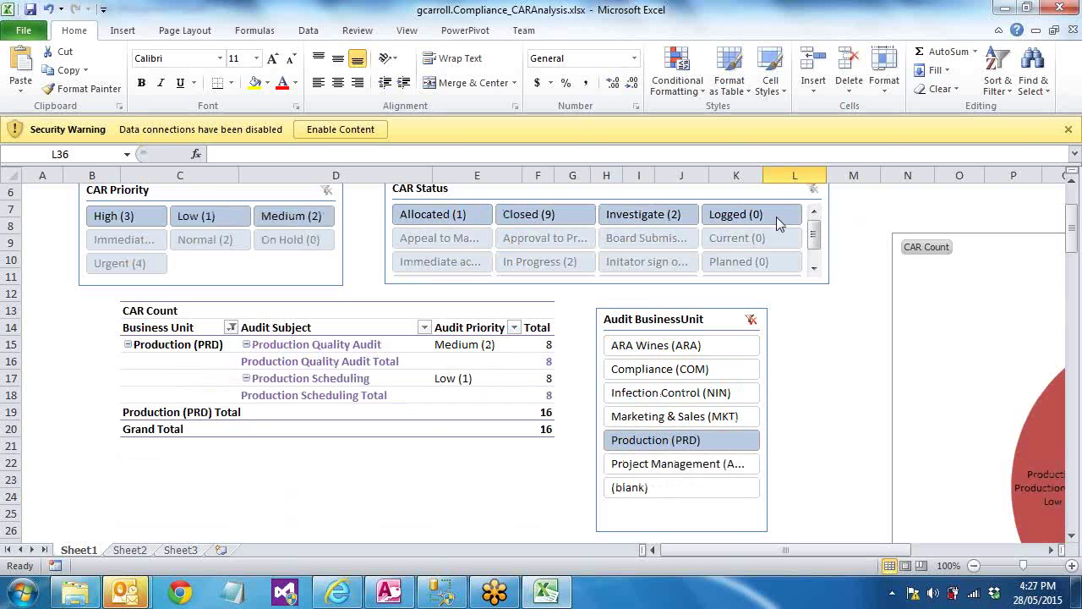
# Step: Drill down into the records behind the Production Quality Audit total, and close the analysis workbook without saving
pyautogui.click(551, 363)
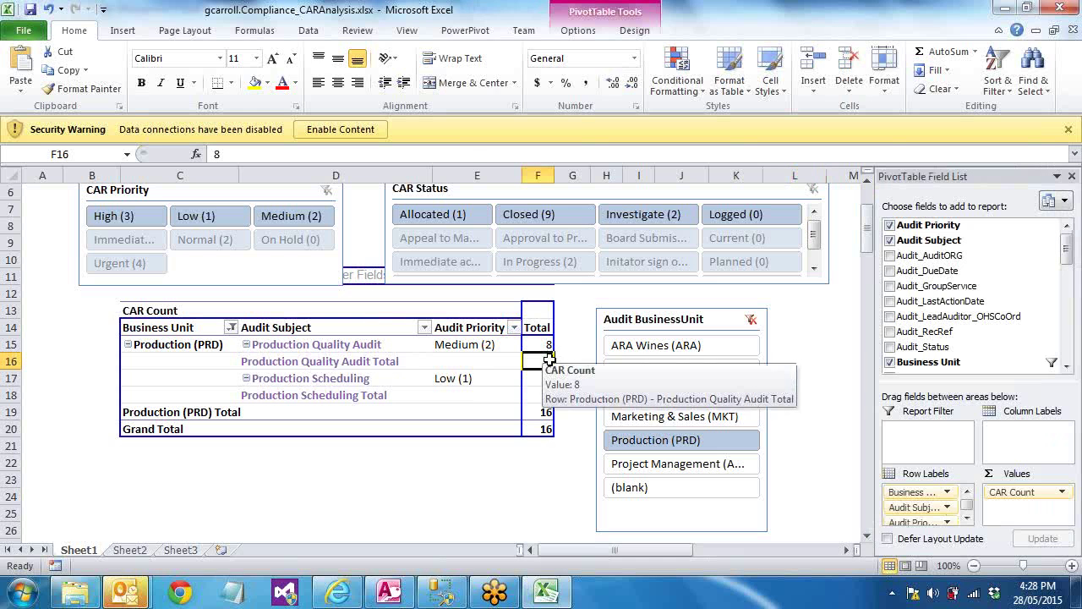
pyautogui.doubleClick(549, 361)
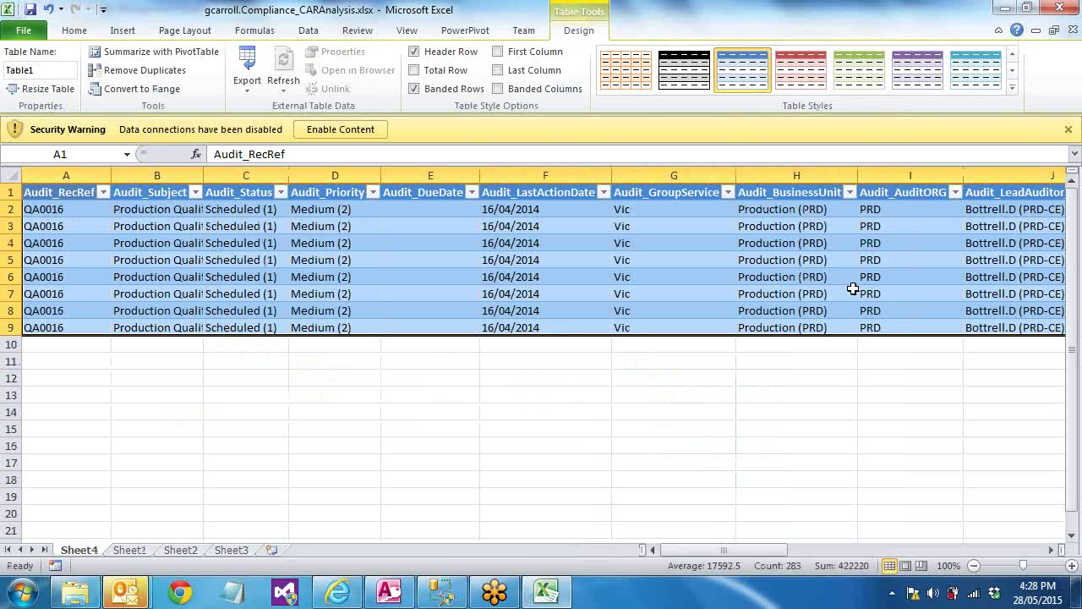
pyautogui.click(1062, 9)
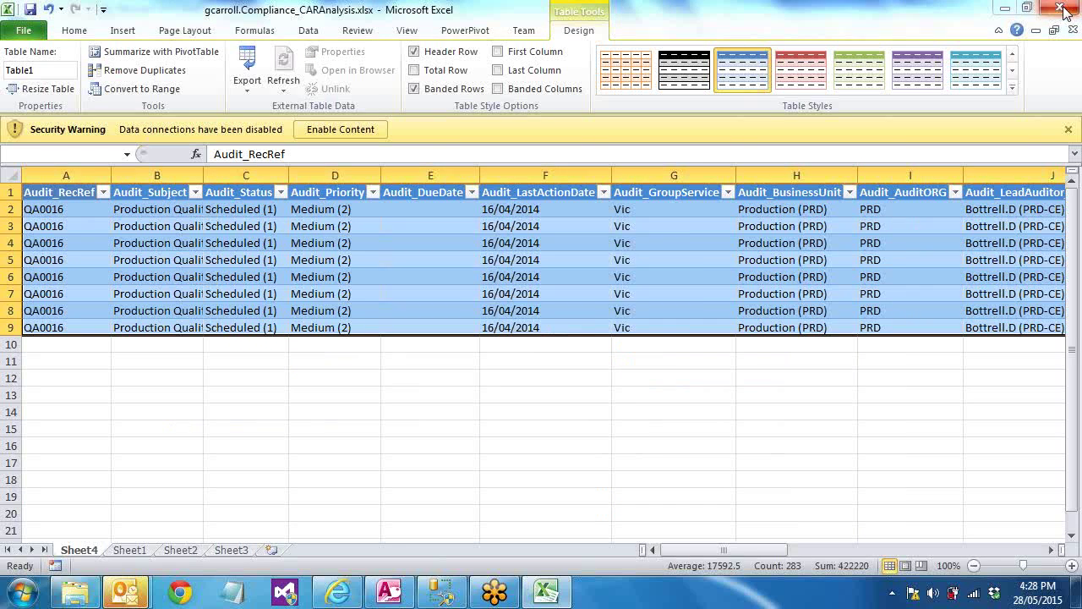
pyautogui.click(545, 318)
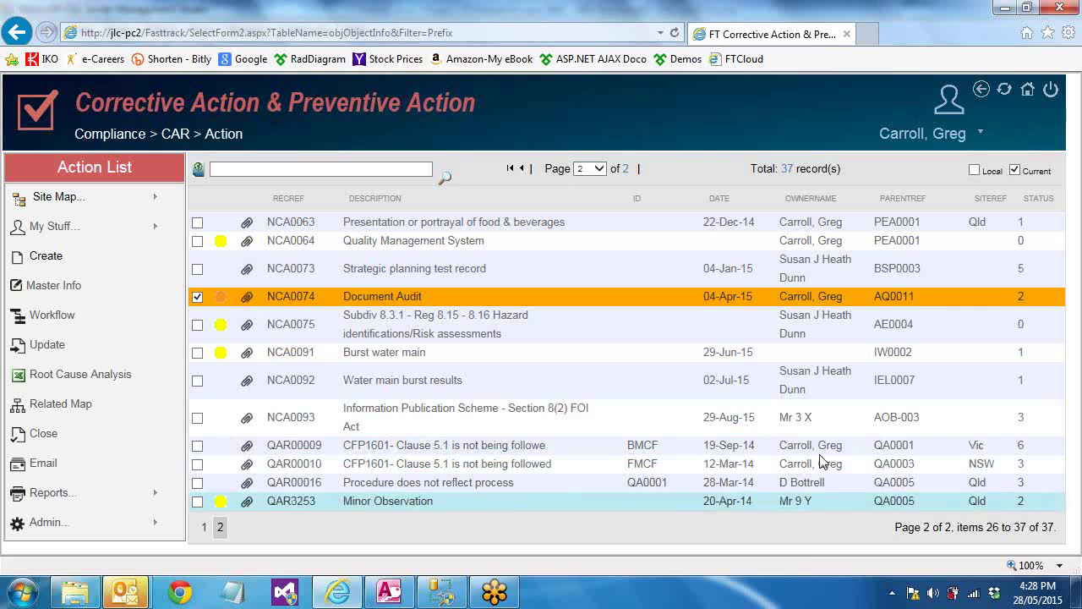
pyautogui.click(754, 394)
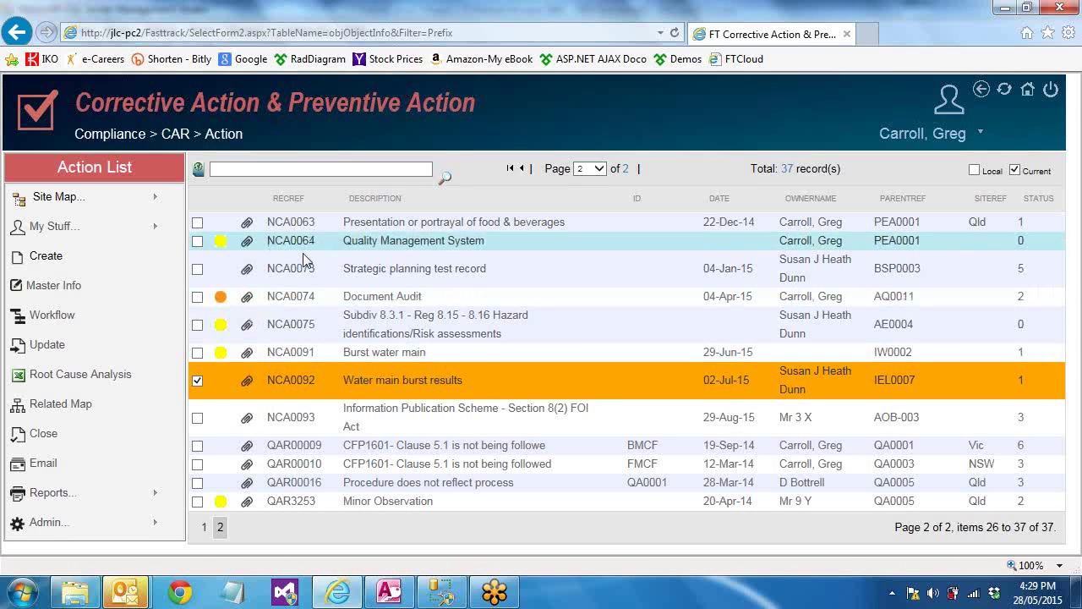
pyautogui.click(279, 276)
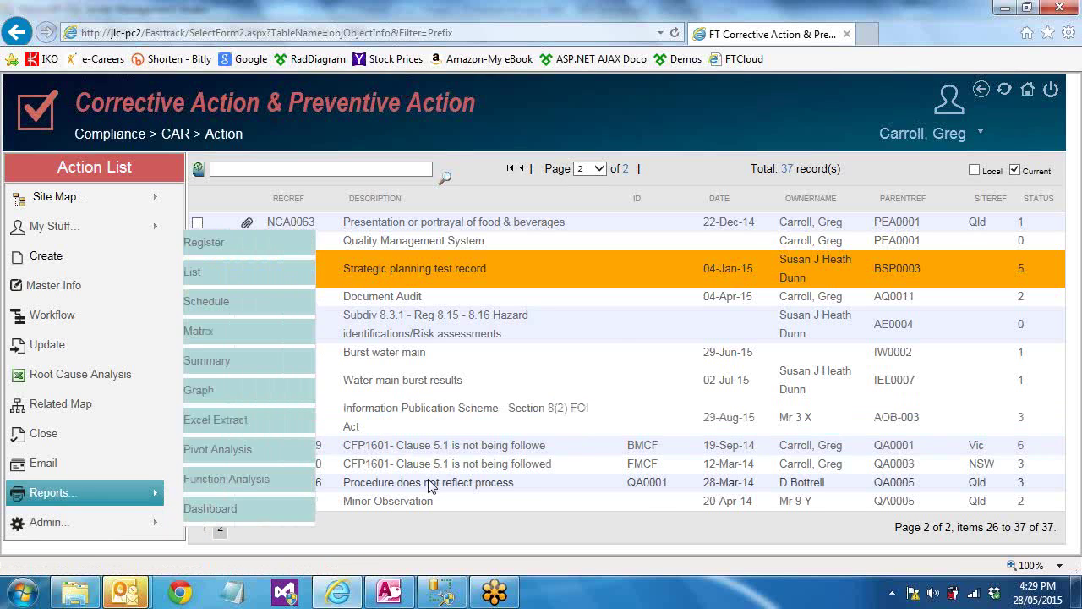
pyautogui.click(415, 336)
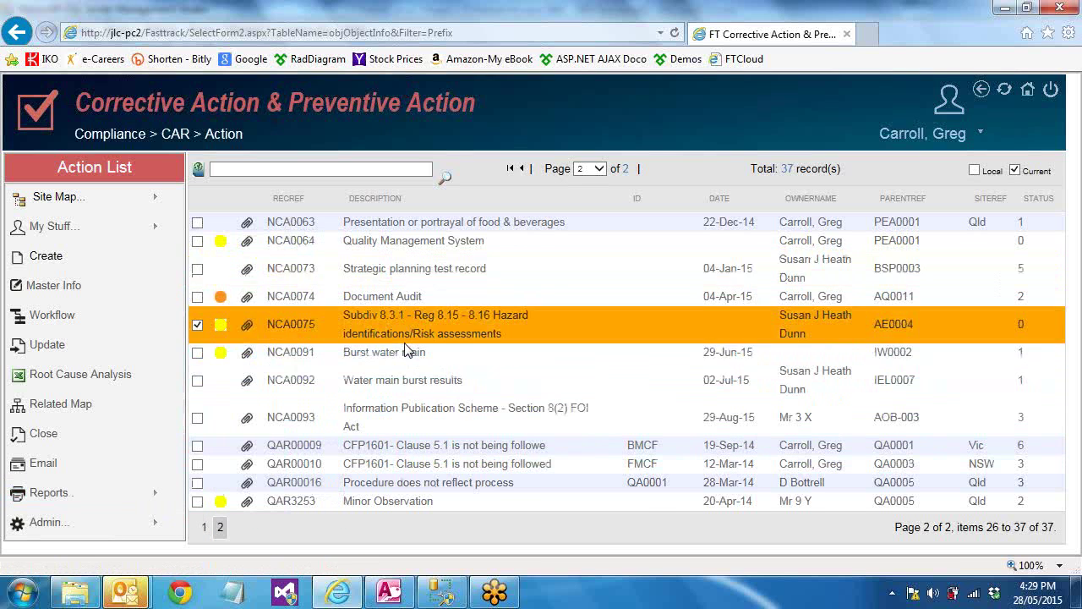